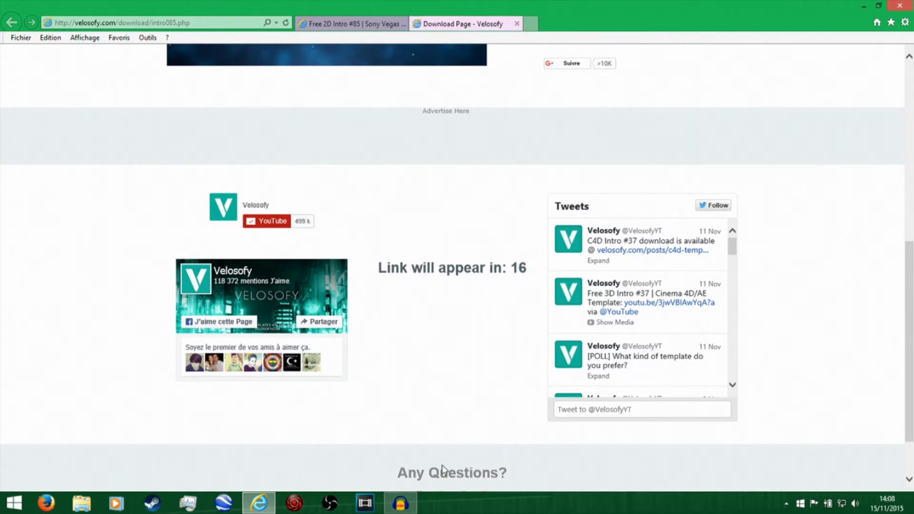
scroll(433, 435, up, 1)
scroll(434, 436, up, 4)
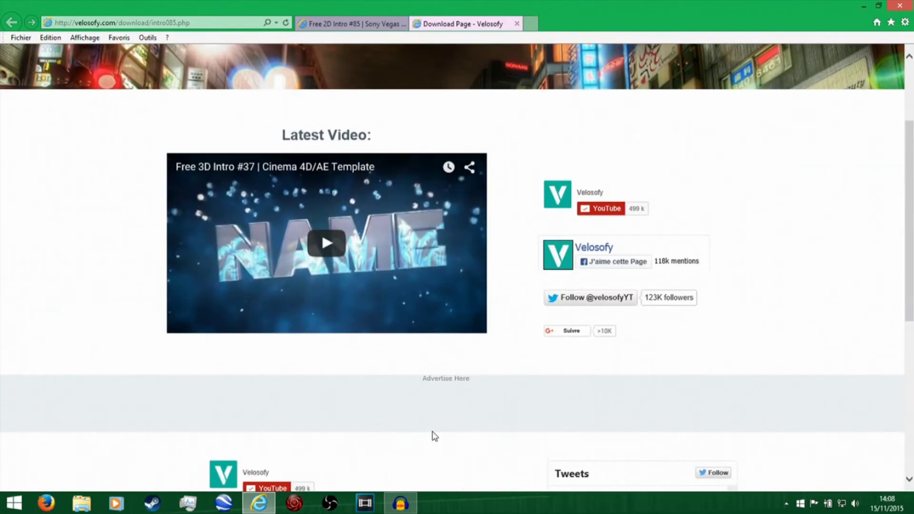
scroll(434, 436, down, 5)
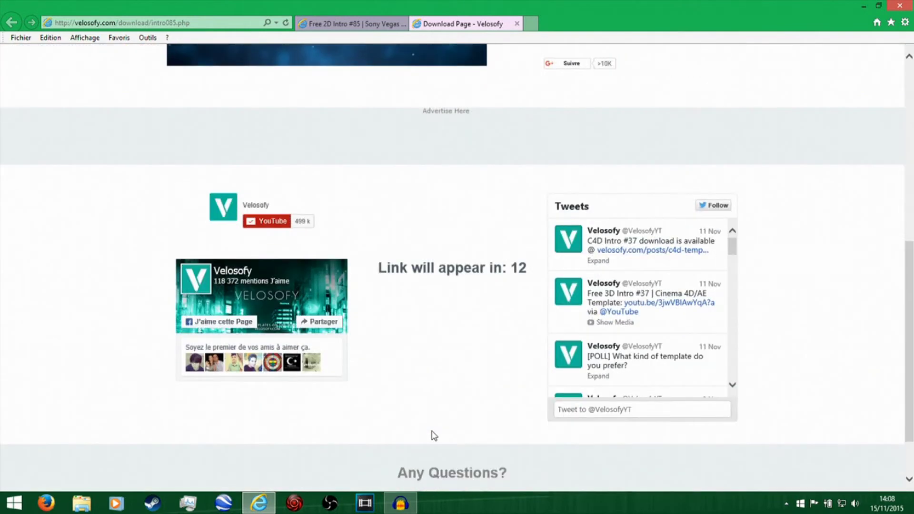
scroll(433, 435, up, 2)
scroll(433, 435, down, 2)
scroll(433, 435, up, 2)
scroll(433, 436, down, 2)
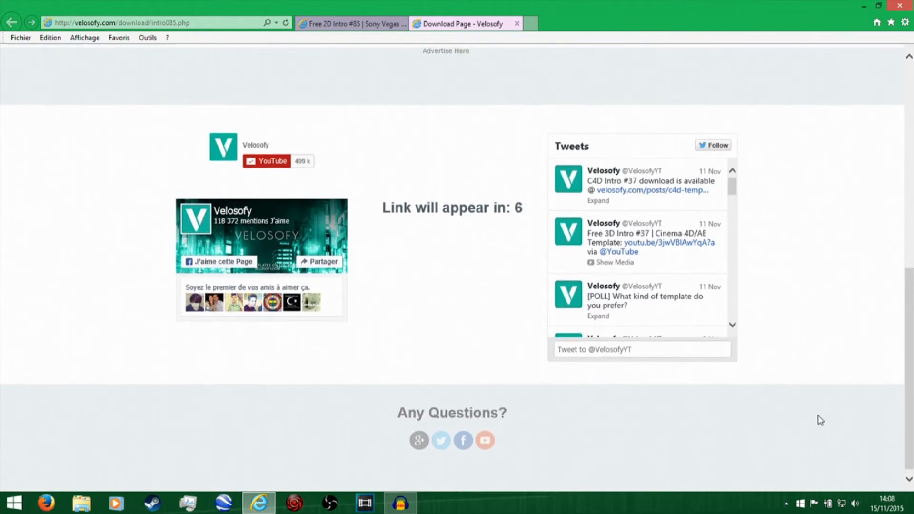
scroll(548, 399, up, 2)
scroll(547, 400, up, 5)
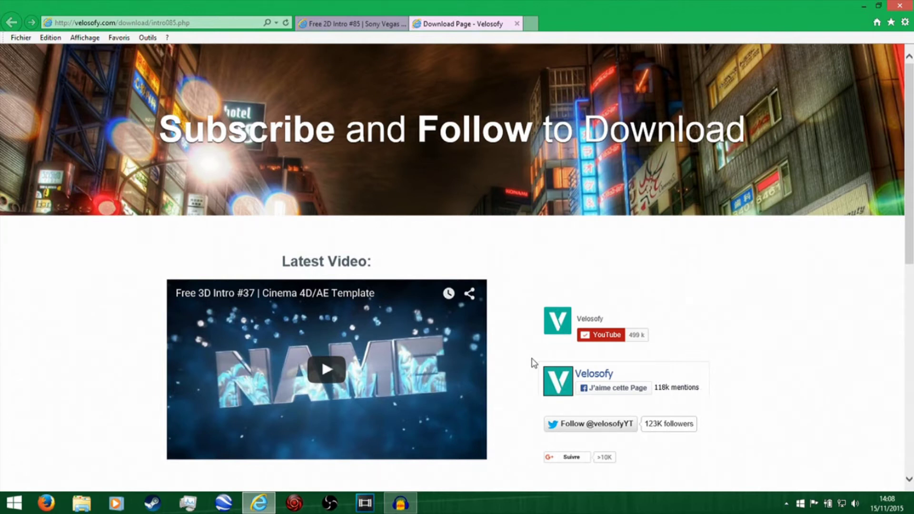
Step: Follow the Download link for the intro template on the Velosofy download page
scroll(519, 319, down, 8)
middle_click(514, 319)
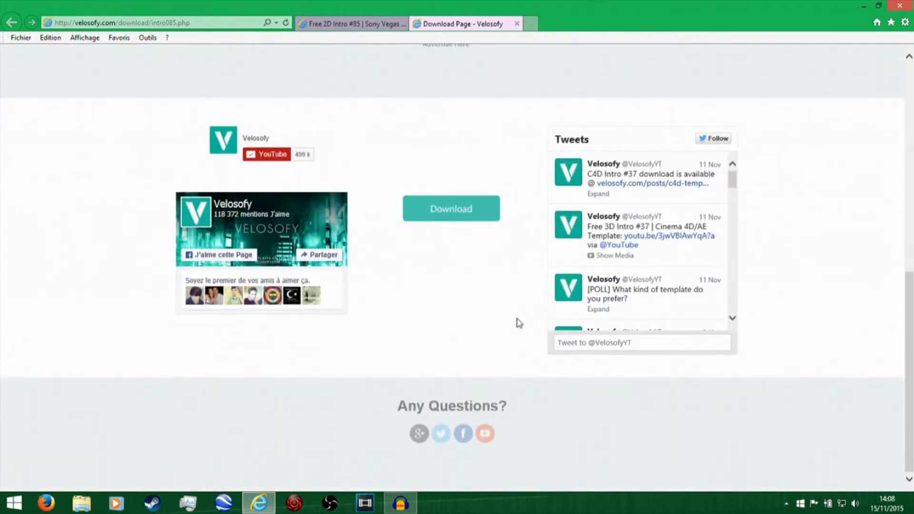
scroll(514, 319, up, 2)
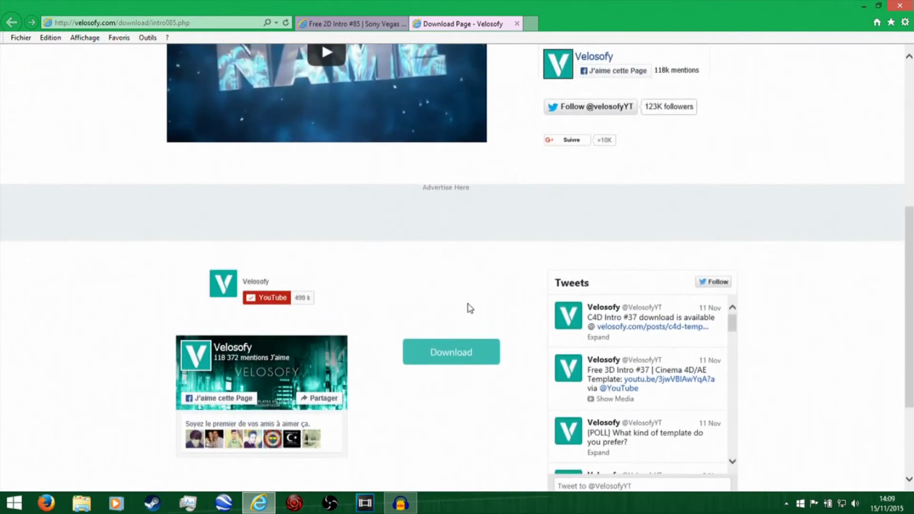
click(444, 366)
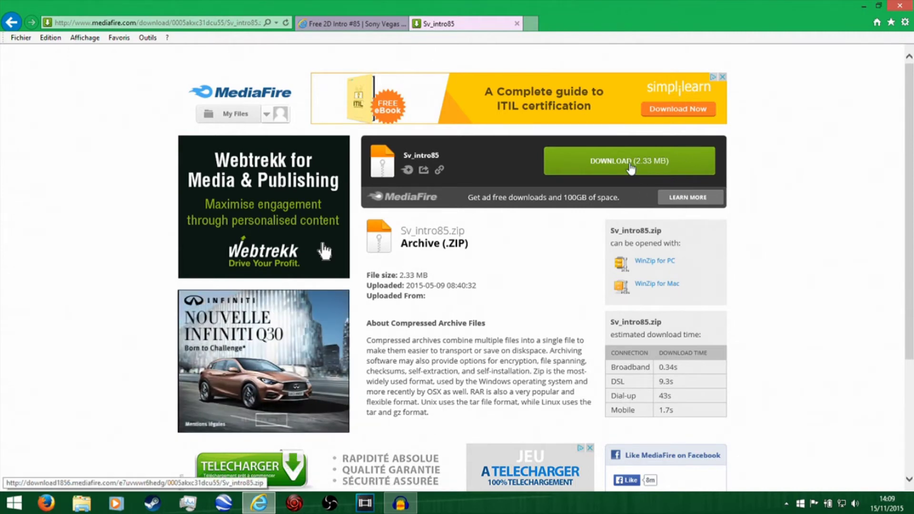
Step: Download Sv_intro85.zip from MediaFire and save it to the desktop (Bureau) as "intro test tuto"
click(630, 165)
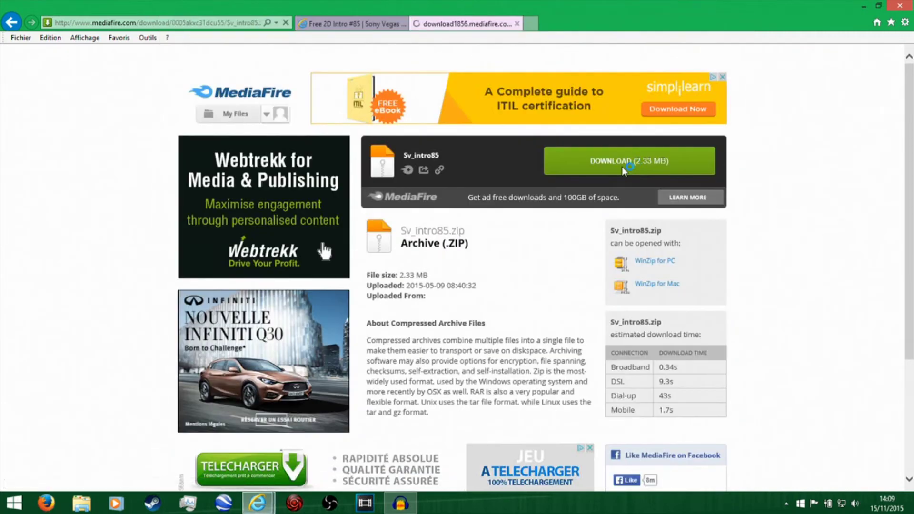
click(658, 478)
click(691, 464)
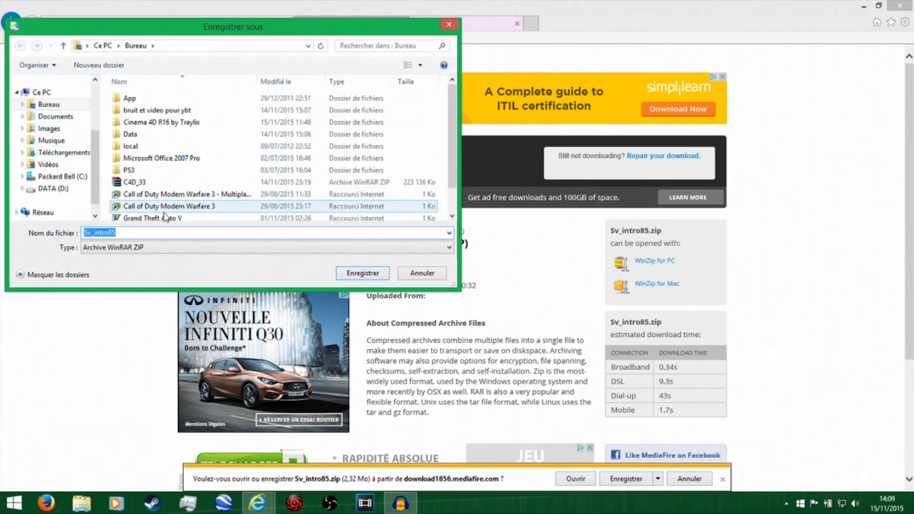
text(intr)
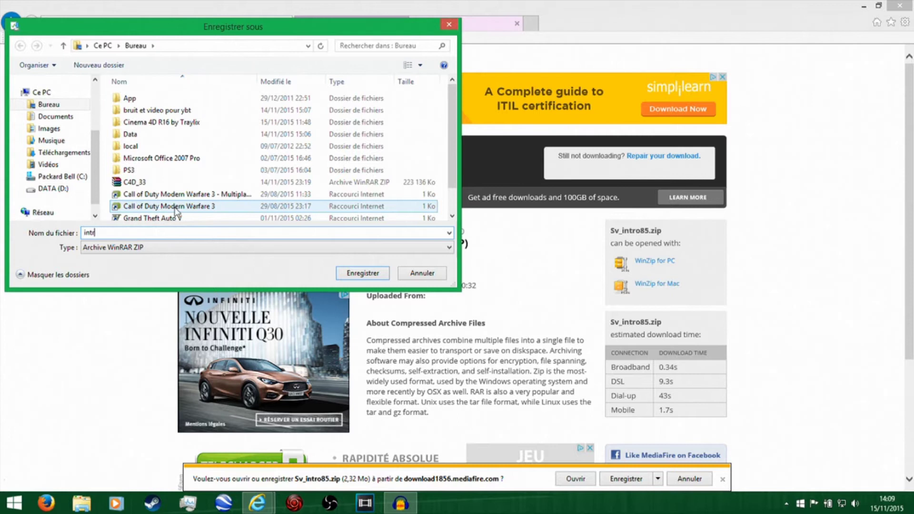
text(o test tuto)
key(Return)
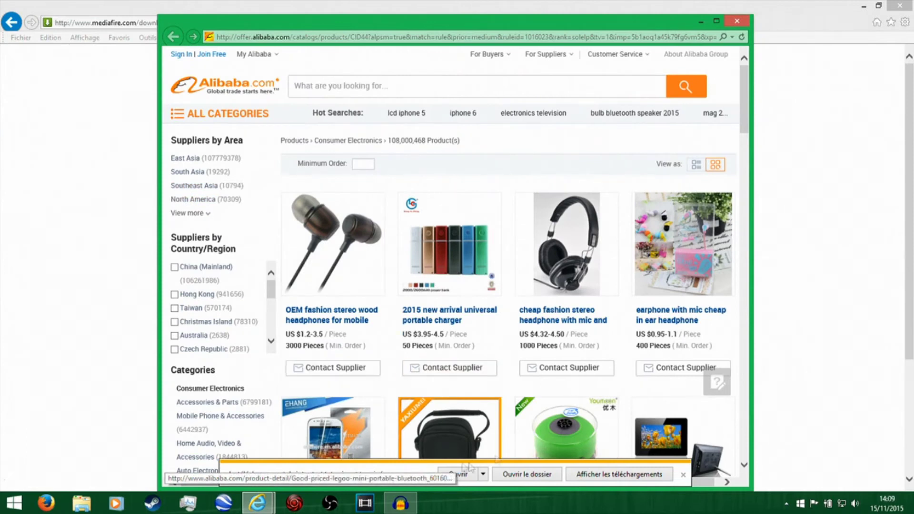
Step: Clear the Alibaba pop-up and the browser off the desktop, and move the intro test tuto archive to an empty area
click(737, 21)
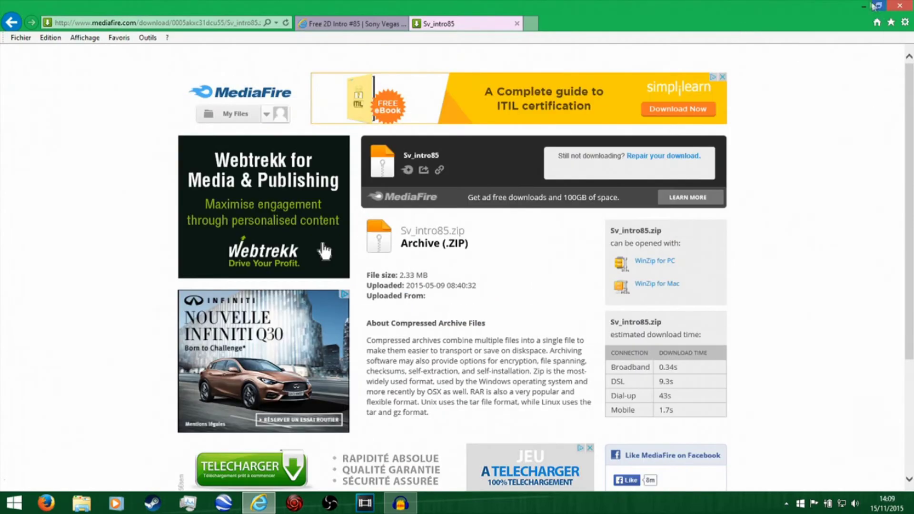
click(864, 6)
drag(190, 398, 455, 228)
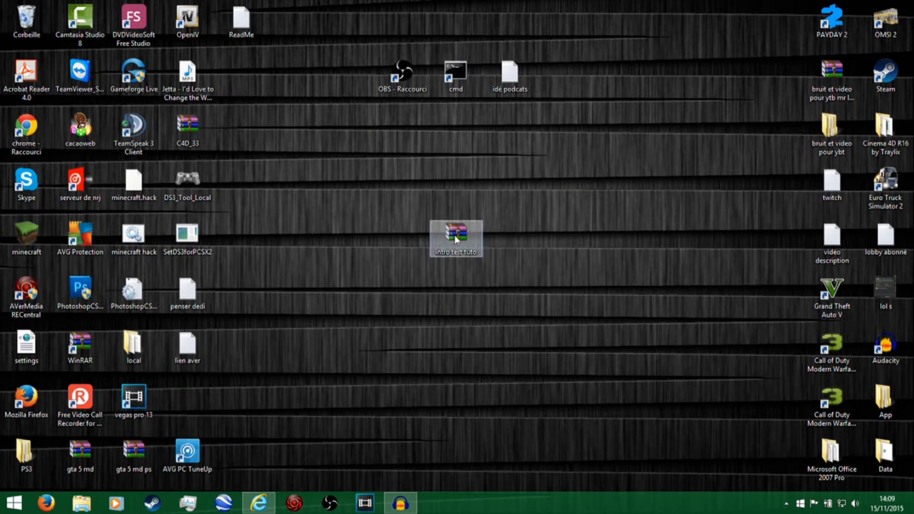
drag(456, 233, 508, 236)
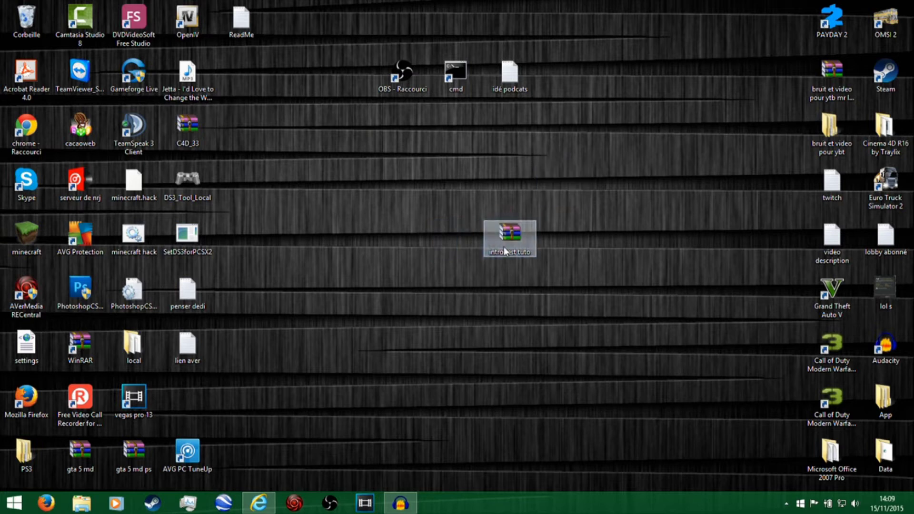
Step: Examine the contents of the 2dintro85 folder inside the intro test tuto archive, and close the archive
double_click(504, 245)
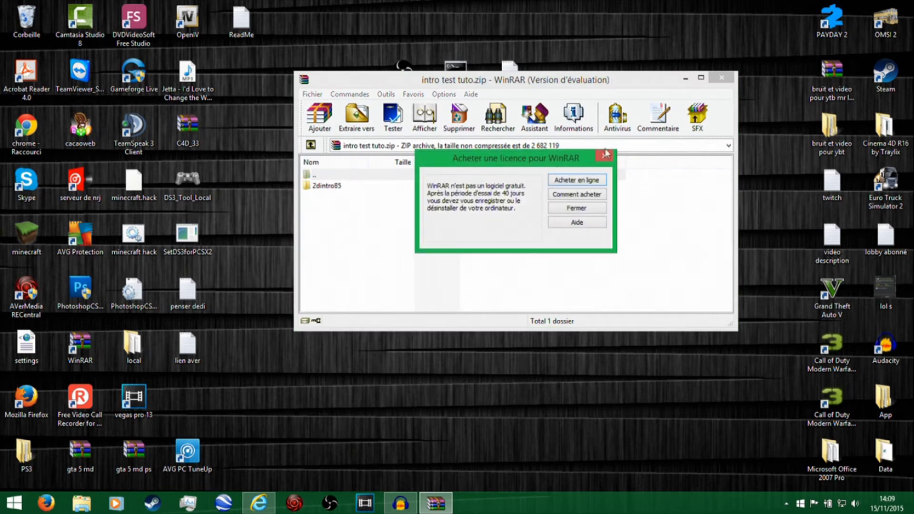
click(606, 153)
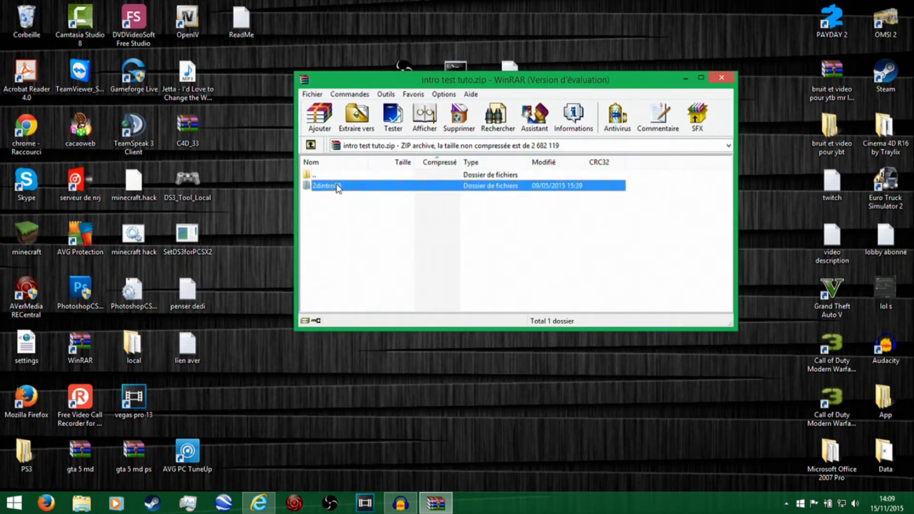
double_click(337, 185)
drag(366, 257, 367, 136)
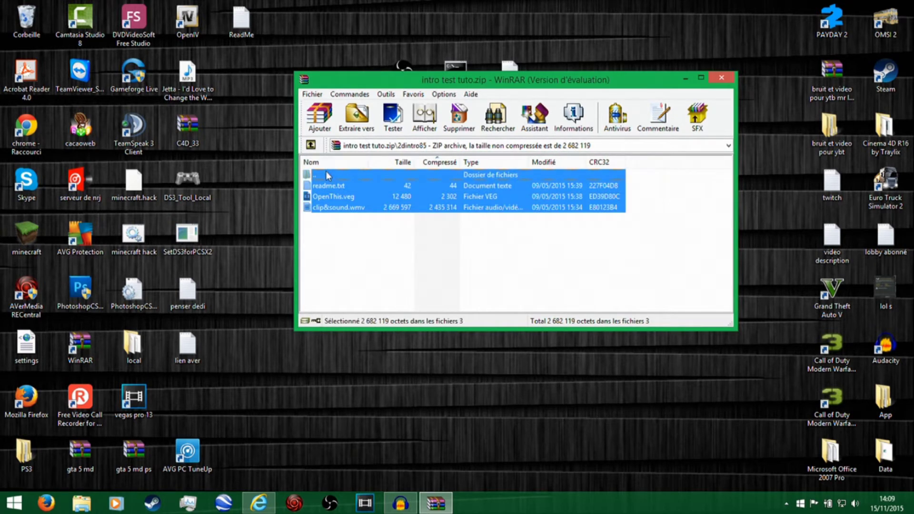
double_click(319, 176)
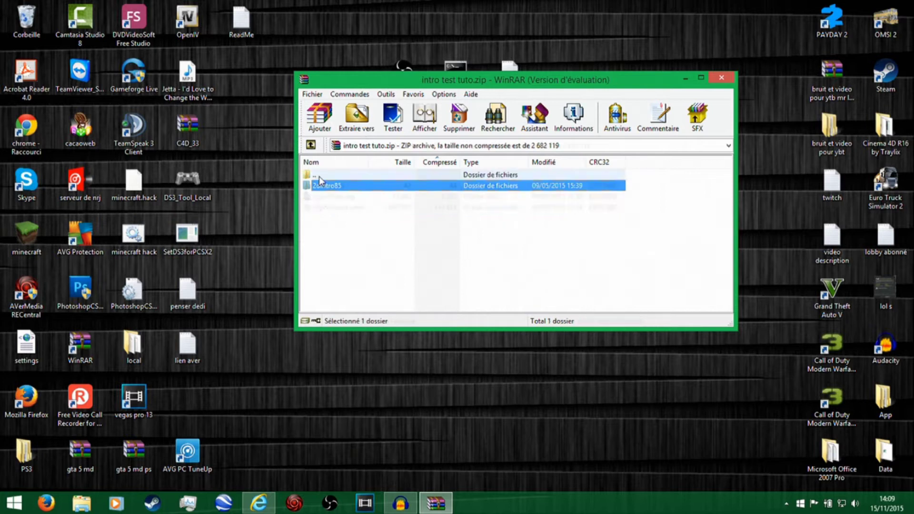
click(721, 79)
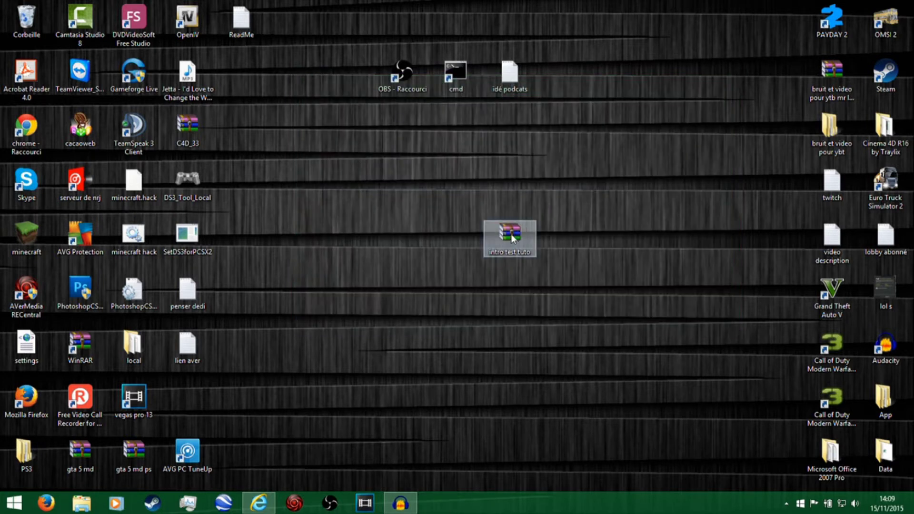
Step: Extract the intro test tuto archive onto the desktop and place the extracted 2dintro85 folder near the archive
right_click(513, 238)
click(565, 270)
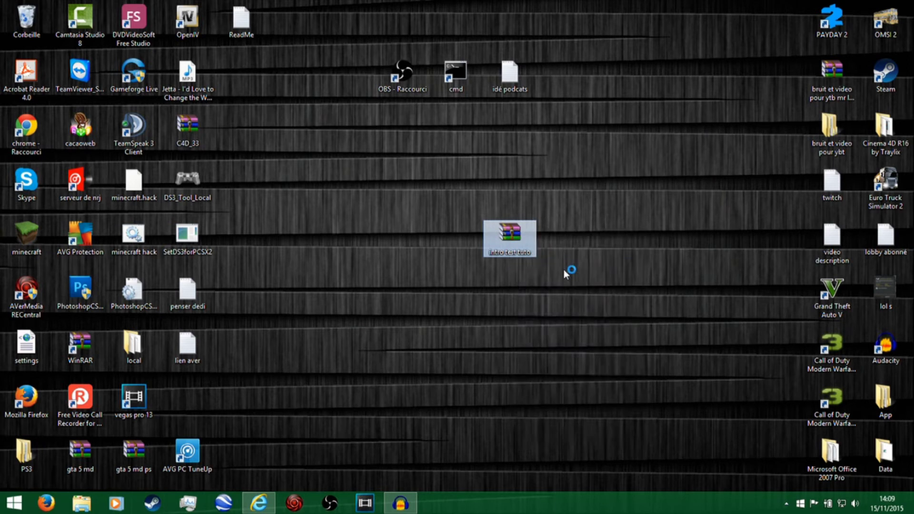
drag(195, 395, 429, 243)
click(336, 249)
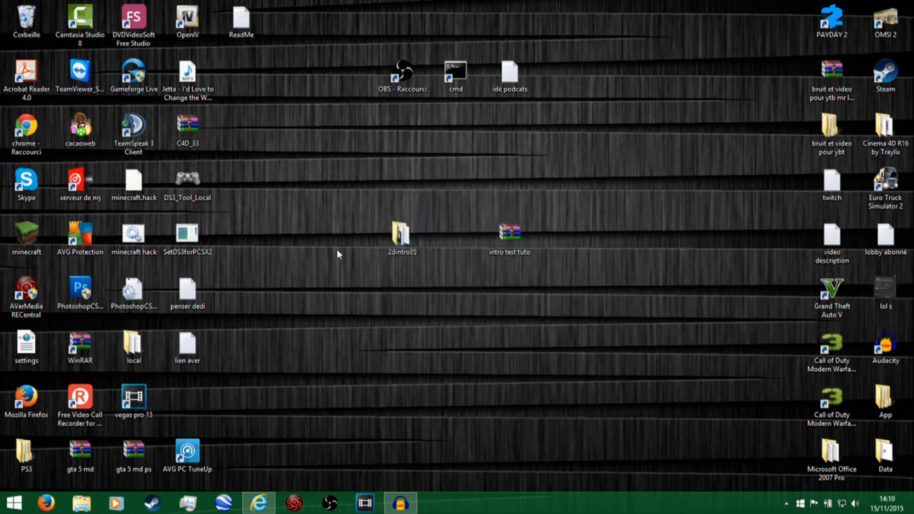
Step: Open the 2dintro85 folder and launch its OpenThis VEG project file
double_click(402, 227)
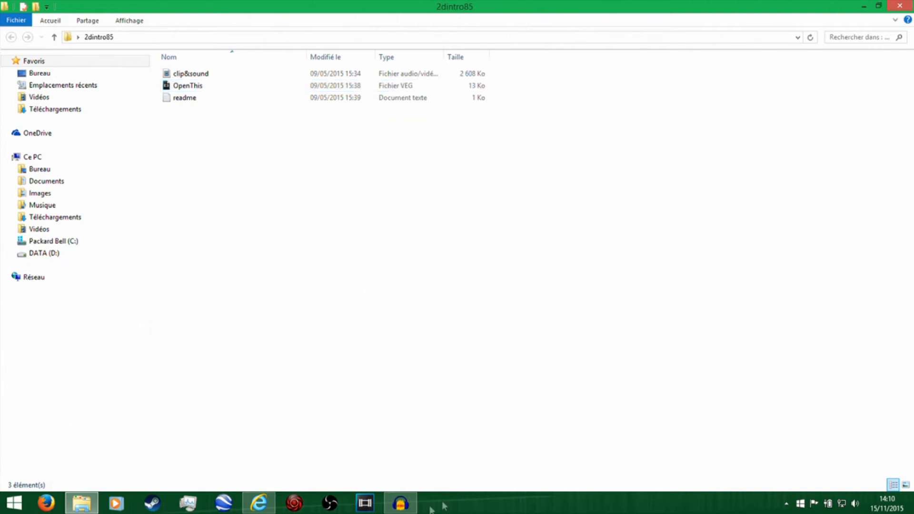
click(225, 88)
double_click(224, 89)
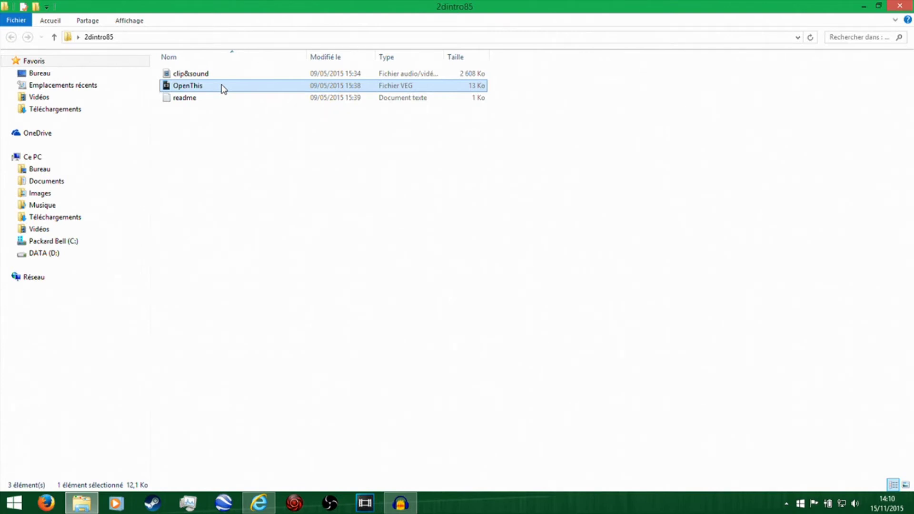
double_click(223, 89)
Step: Watch the clip&sound video from the 2dintro85 folder in a maximized media player, and close the player
ctrl+click(215, 76)
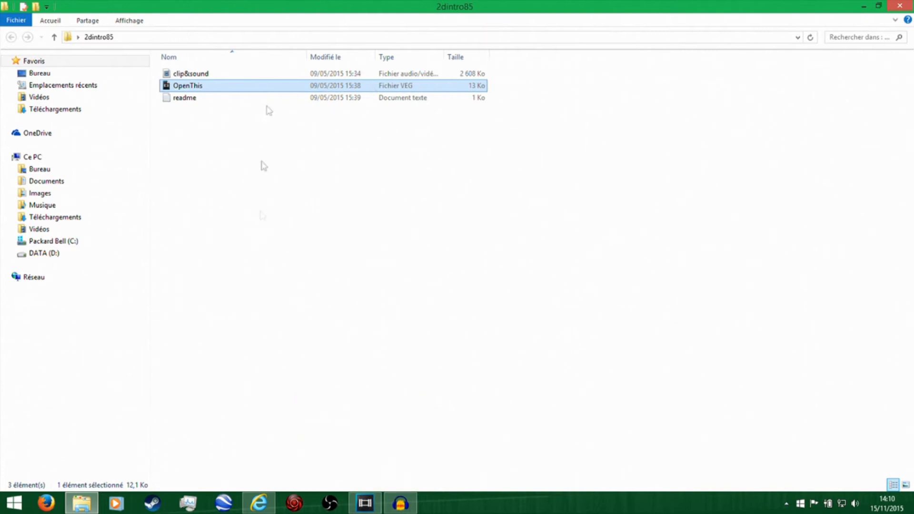
click(212, 75)
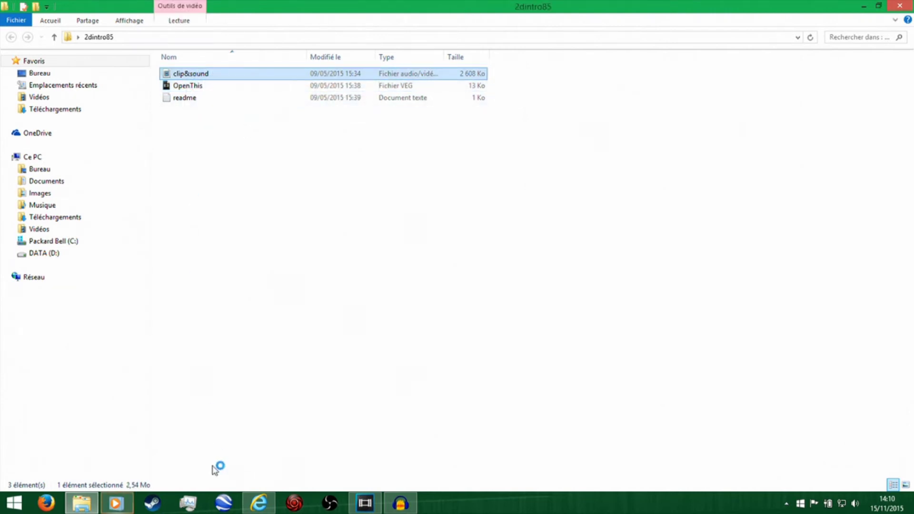
click(102, 504)
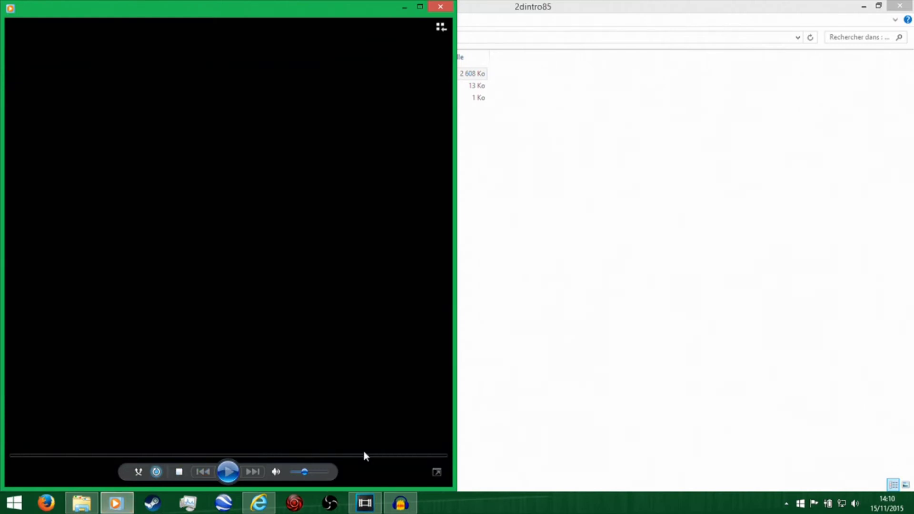
key(super+Up)
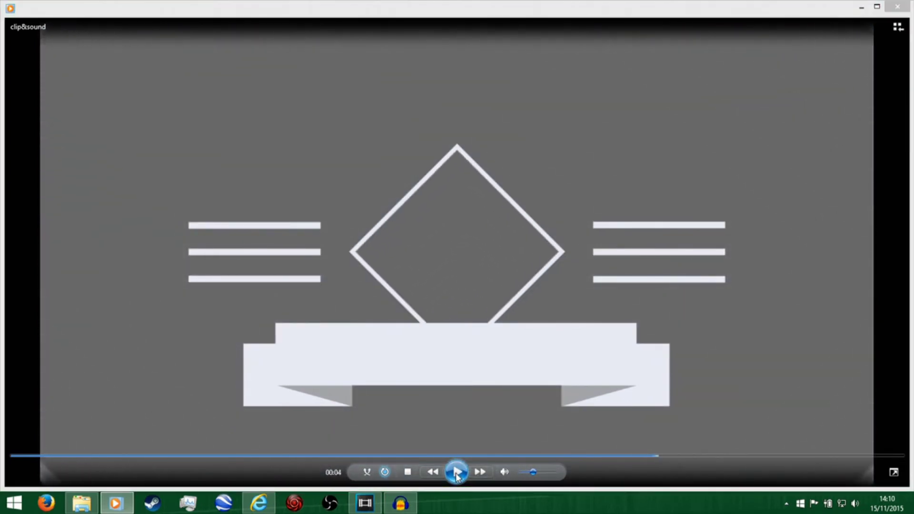
click(456, 473)
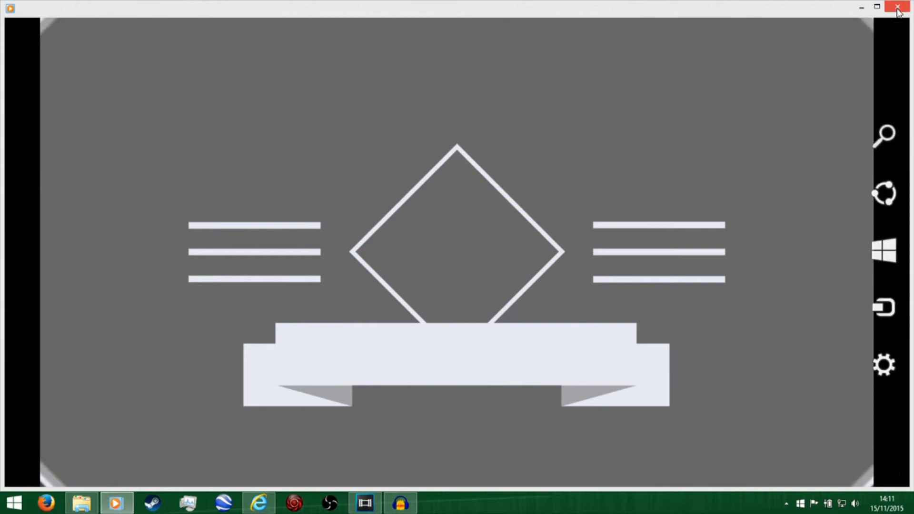
click(900, 7)
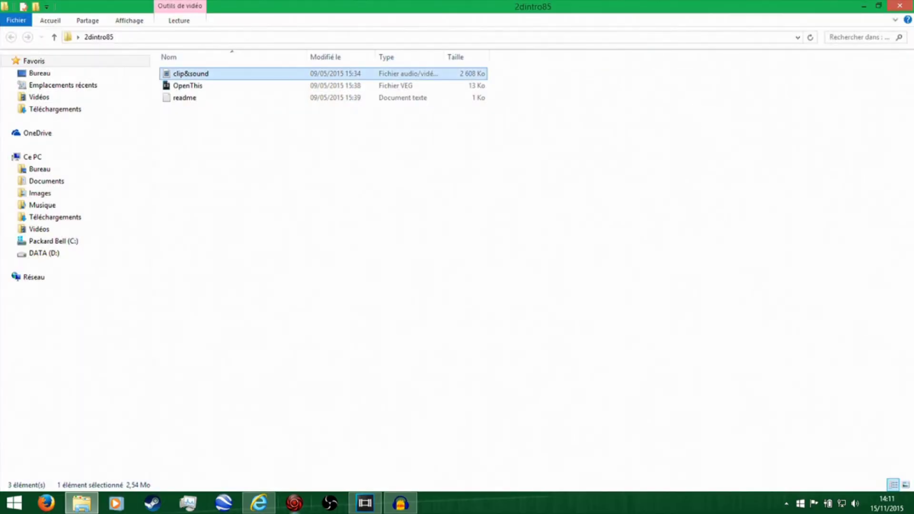
Step: Switch to the OpenThis.veg project in Vegas Pro, dismissing the audio proxy notice, and select the time range spanning the intro clips
click(380, 503)
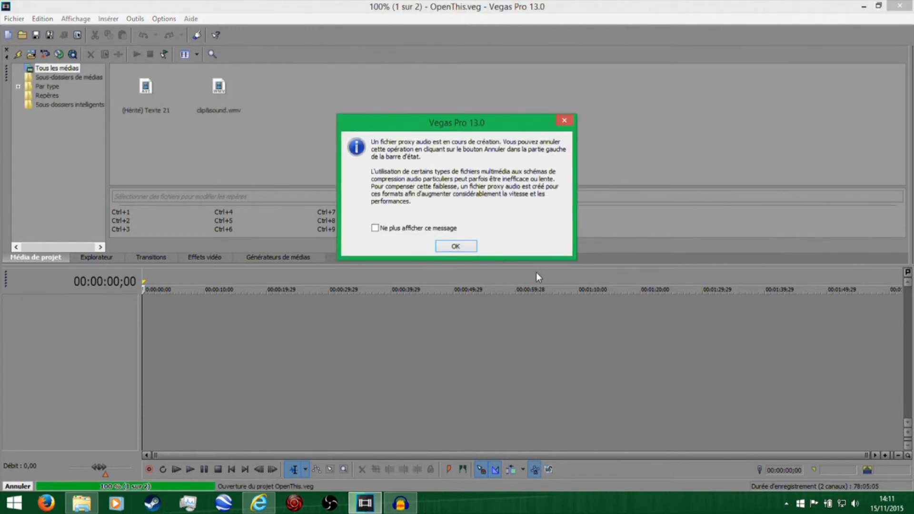
click(456, 246)
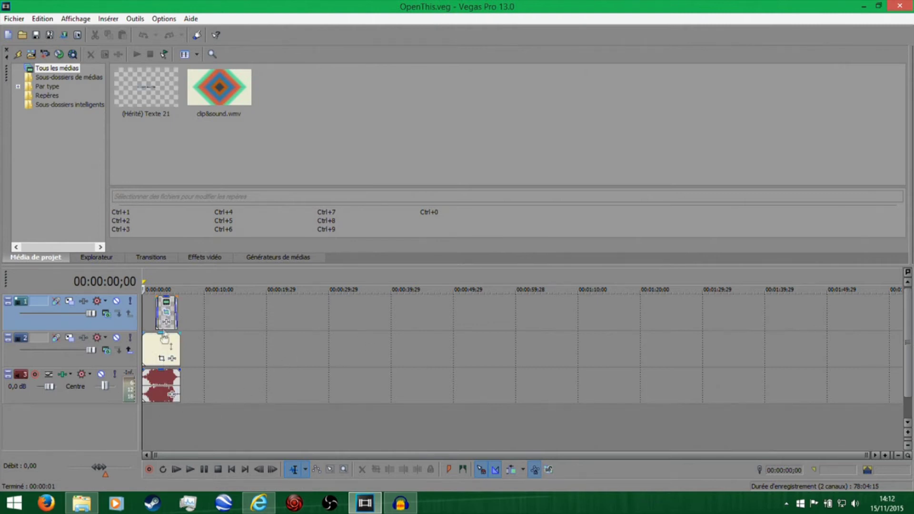
double_click(158, 413)
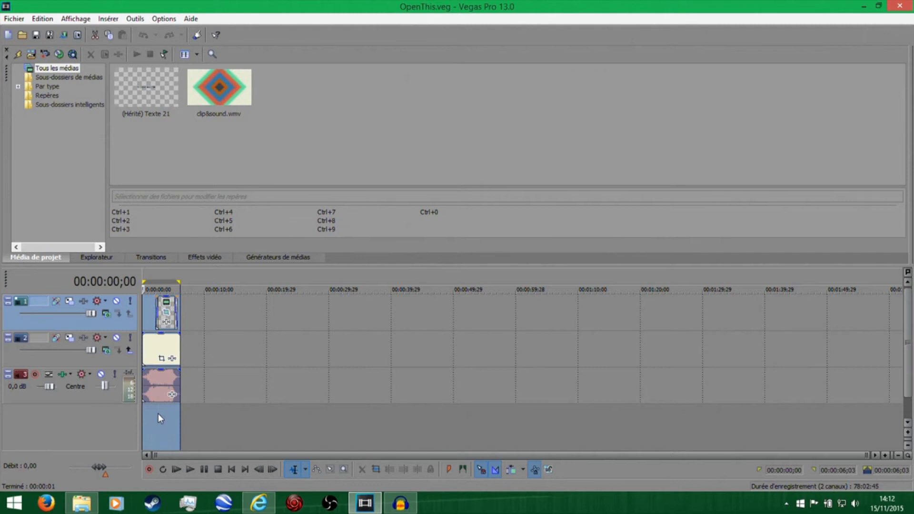
double_click(153, 408)
Step: Widen the Découpage (Trimmer) pane beside the project media and try to start playback in it
drag(907, 169, 527, 159)
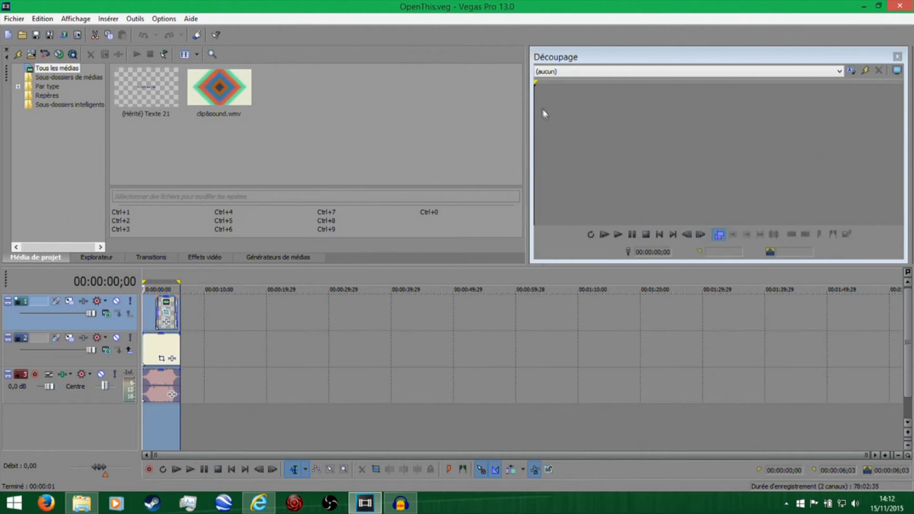
mouse_move(531, 103)
mouse_down()
mouse_move(639, 107)
mouse_move(536, 115)
mouse_up()
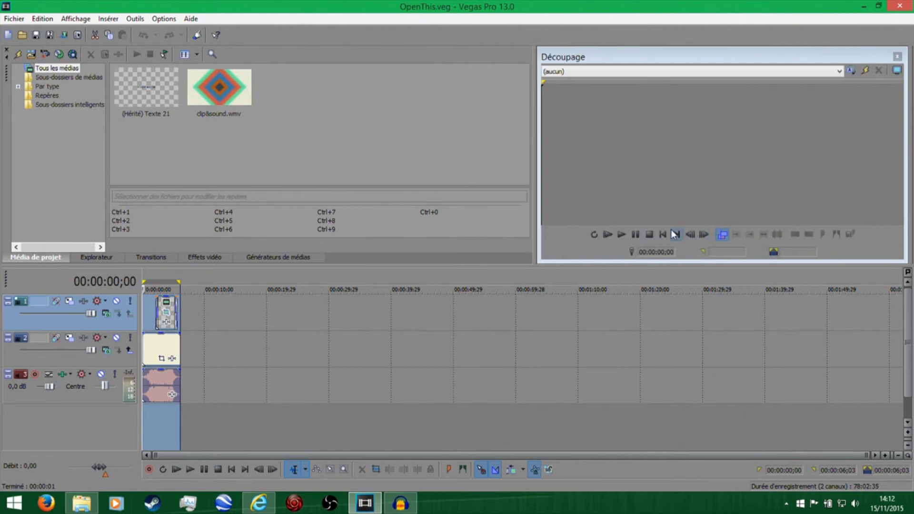
click(627, 233)
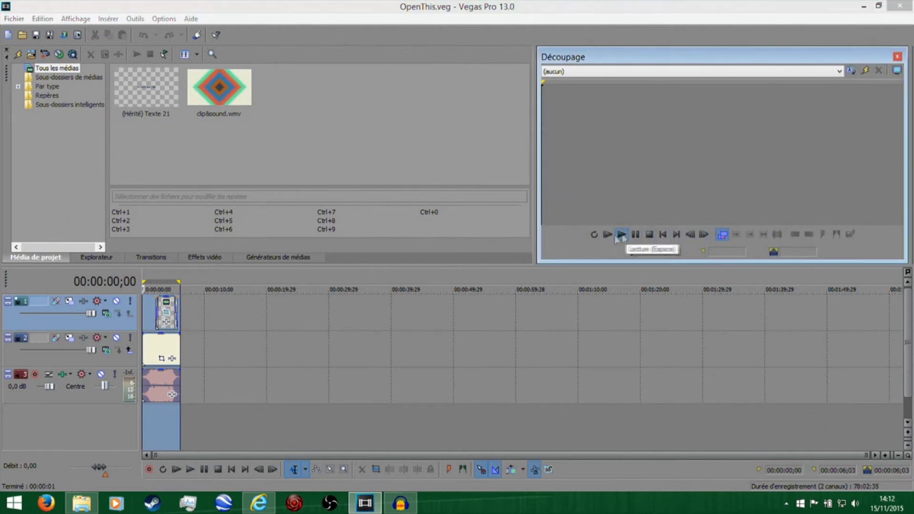
Step: Reselect part of the intro's time range, try playback in the Découpage pane again, and close that pane
click(145, 433)
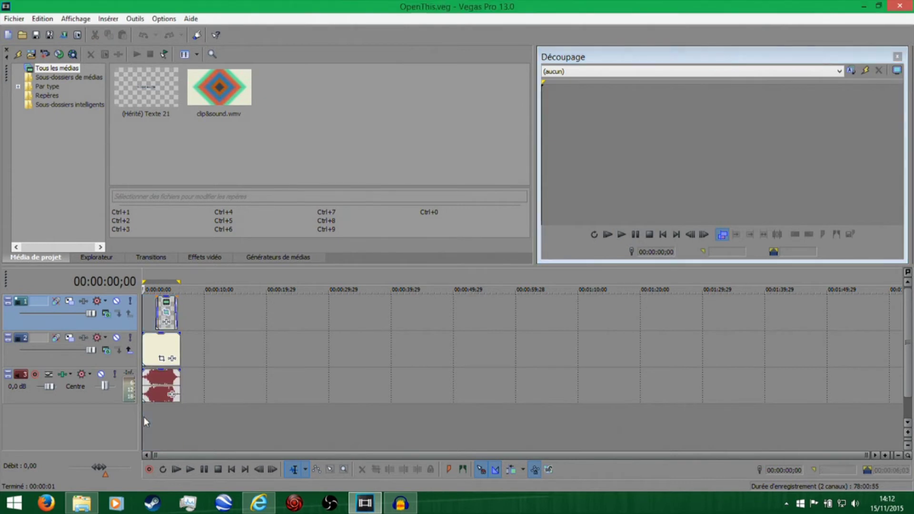
drag(147, 398, 137, 419)
click(167, 384)
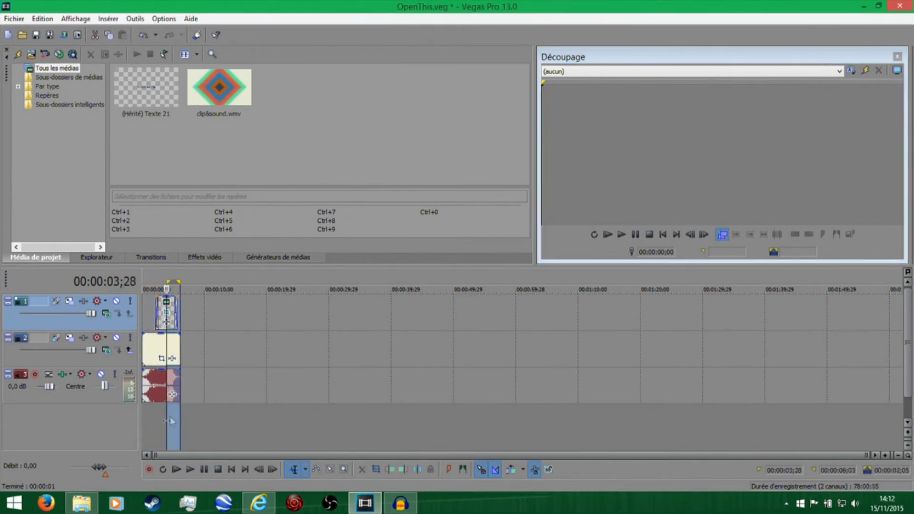
click(622, 235)
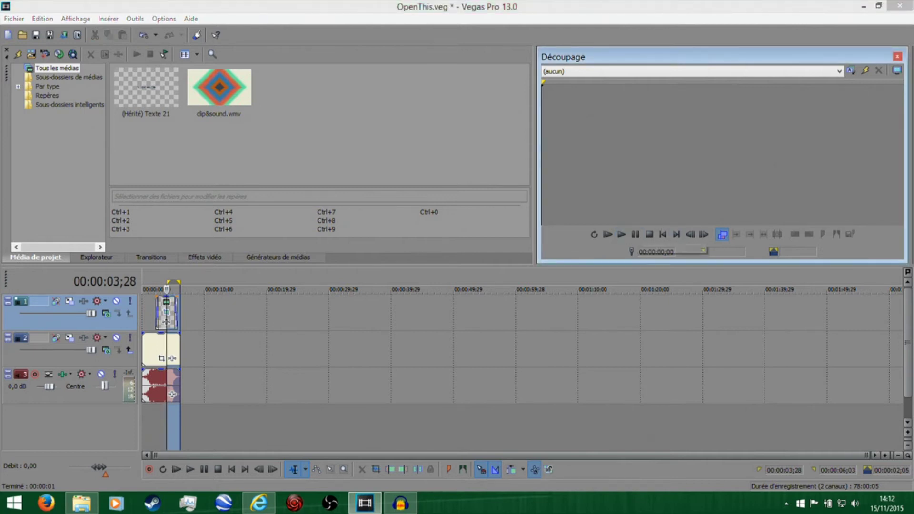
click(899, 56)
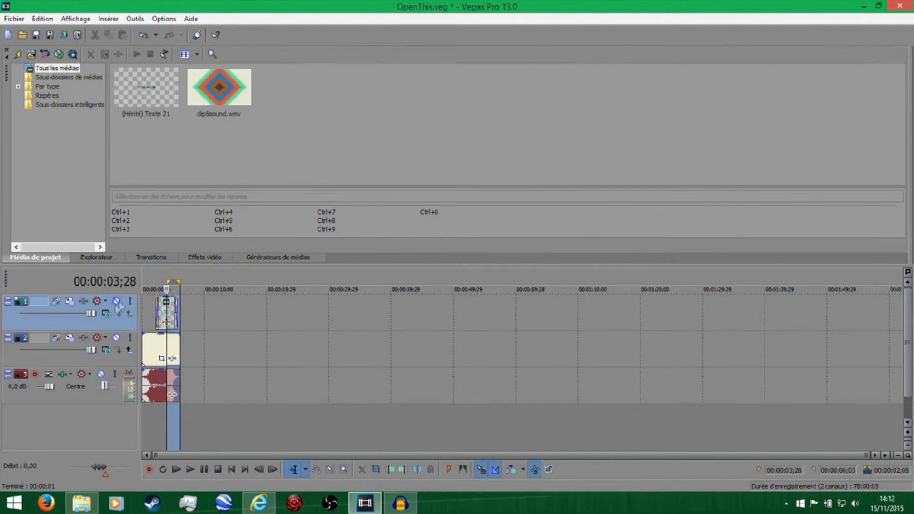
click(74, 18)
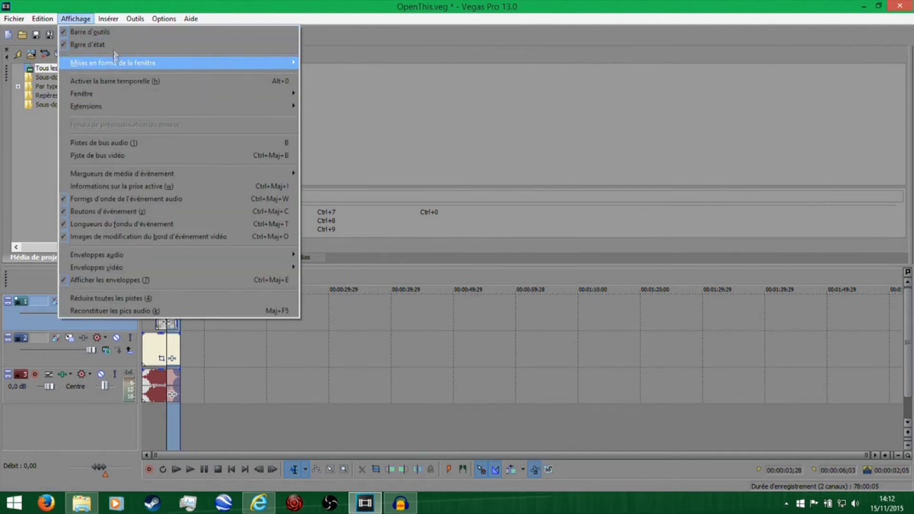
mouse_move(115, 95)
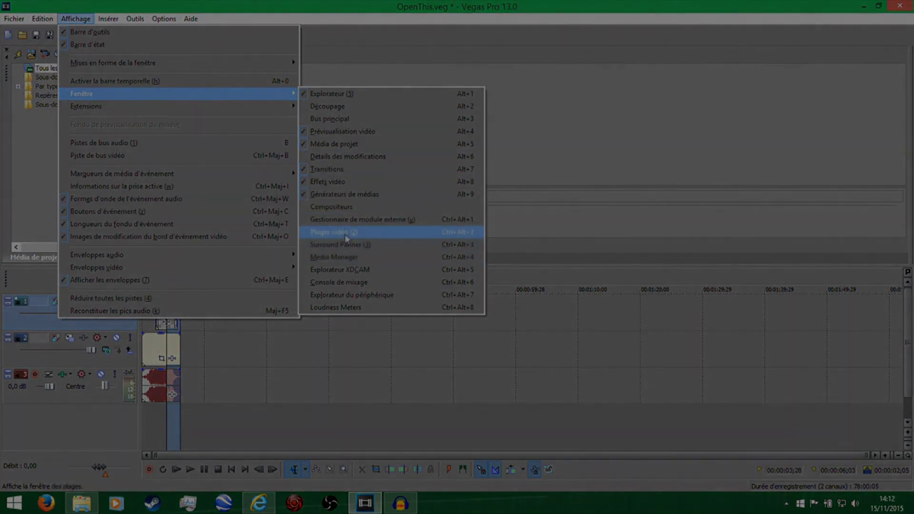
key(Escape)
key(Escape)
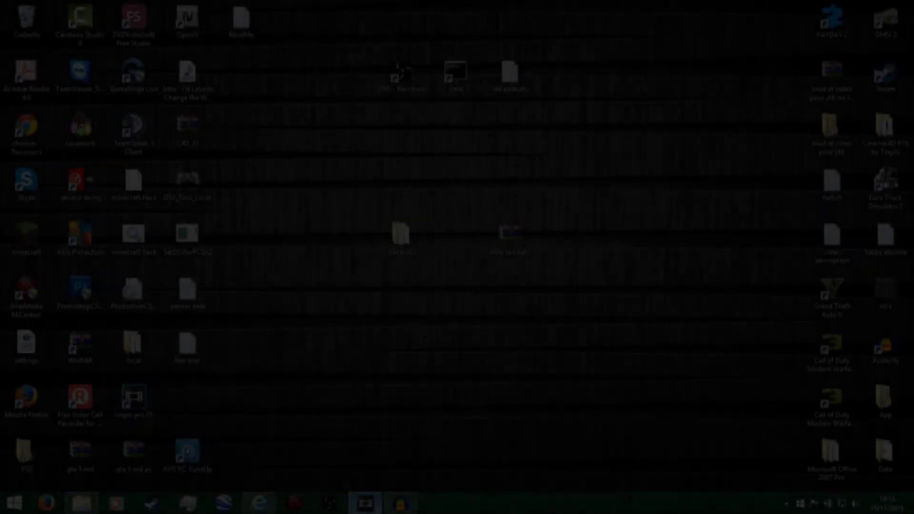
Step: Return to the Vegas Pro project and place the floating Prévisualisation vidéo window beside the project media, just above the timeline
click(365, 503)
drag(696, 64, 467, 96)
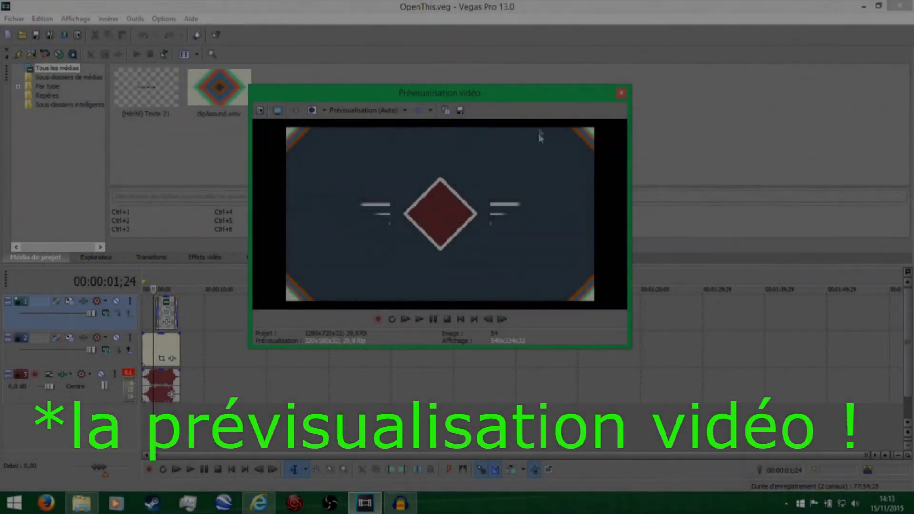
drag(527, 93, 911, 28)
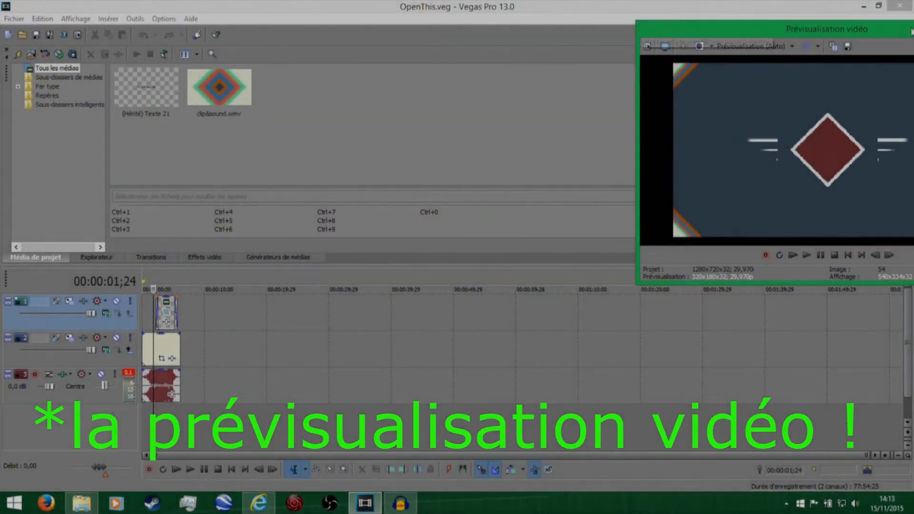
drag(839, 32, 683, 12)
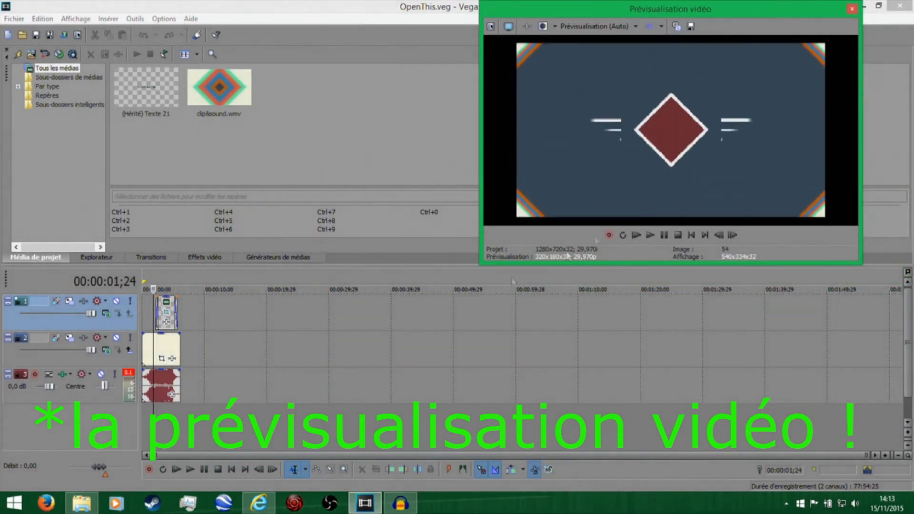
Step: Return the playhead to the project start and select the time range spanning the intro clips, enlarged across the timeline
drag(152, 417, 144, 417)
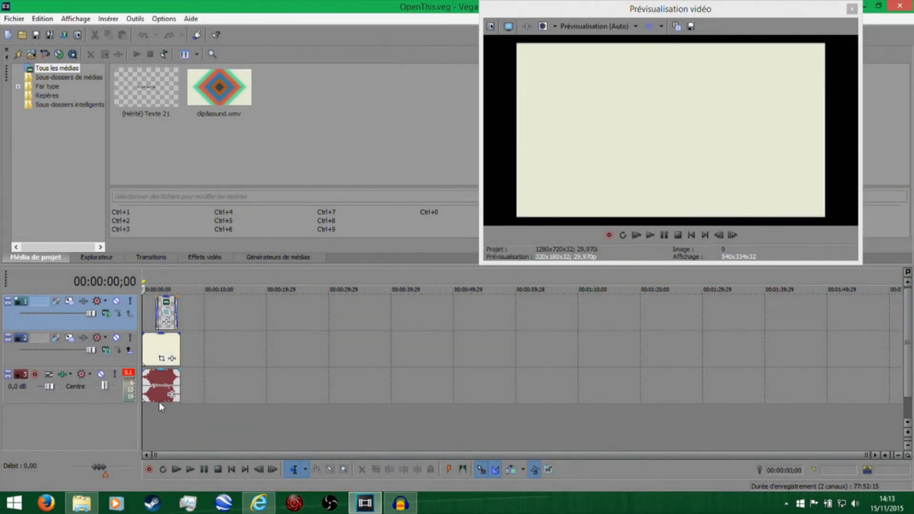
double_click(156, 413)
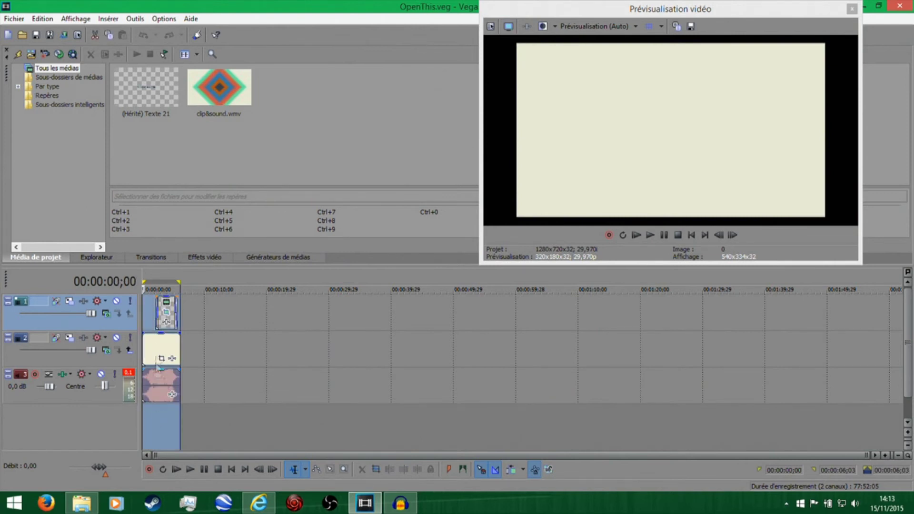
scroll(157, 315, up, 10)
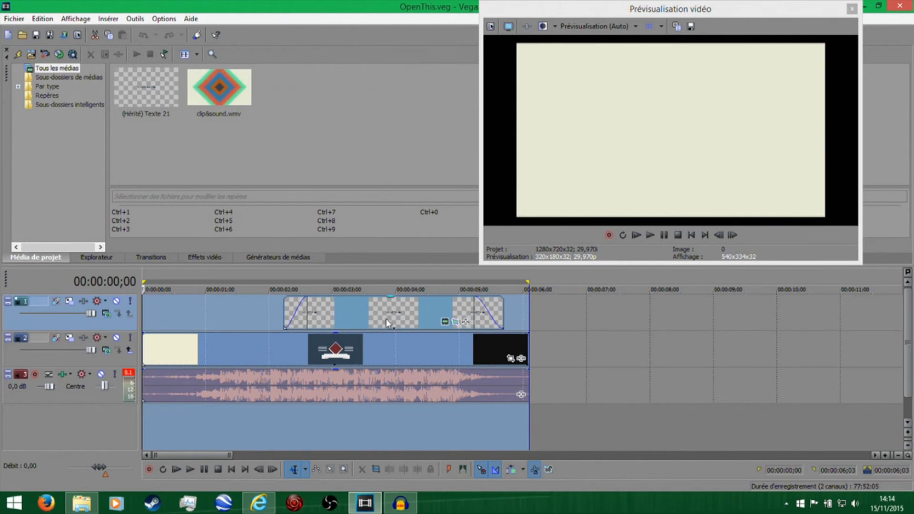
Step: Edit the generated text media on track 1 and replace YOUR NAME with "MR lol 93"
right_click(342, 299)
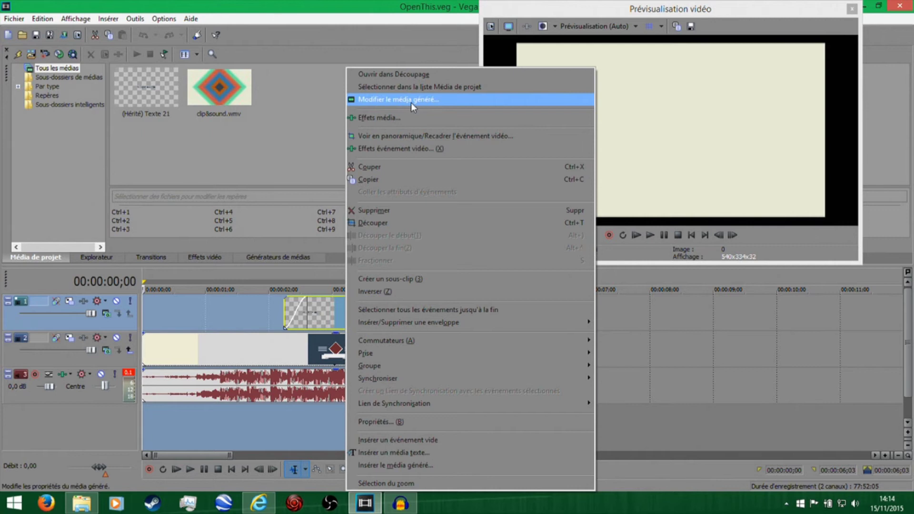
click(442, 99)
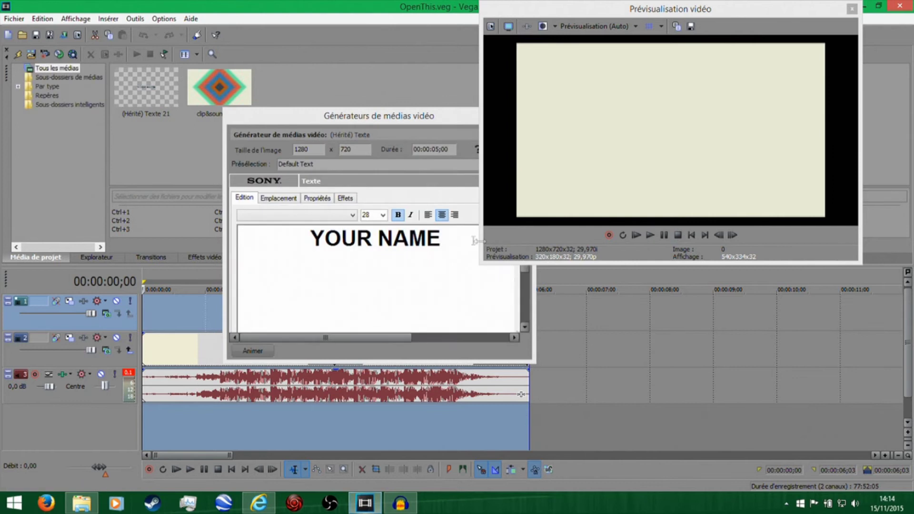
drag(433, 121, 377, 13)
drag(420, 129, 251, 137)
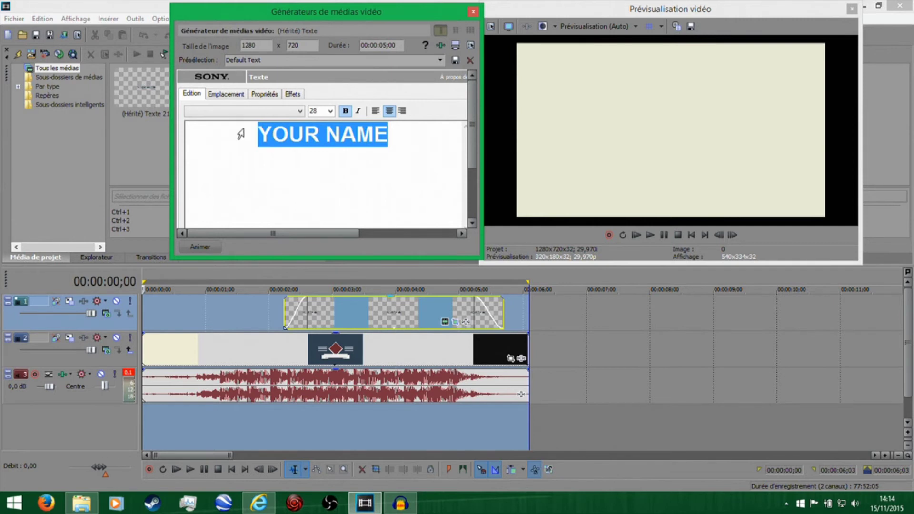
text(MR)
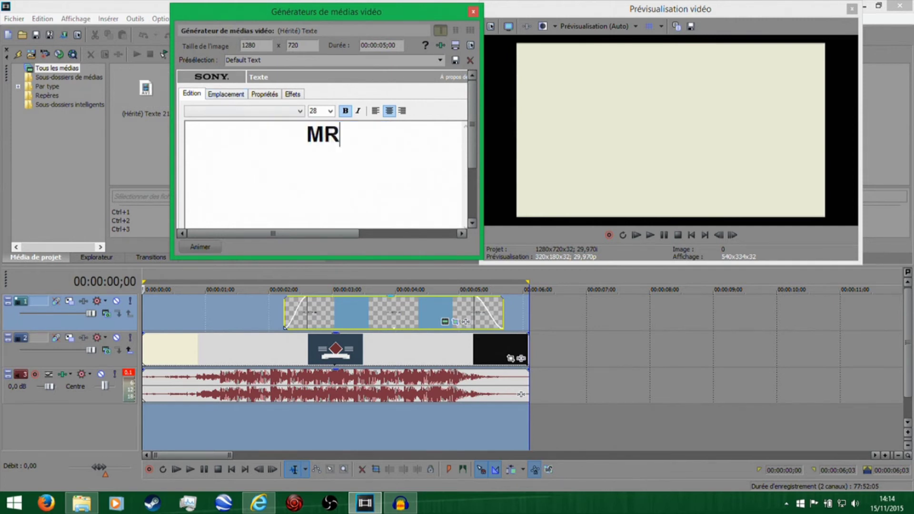
text( lol 93)
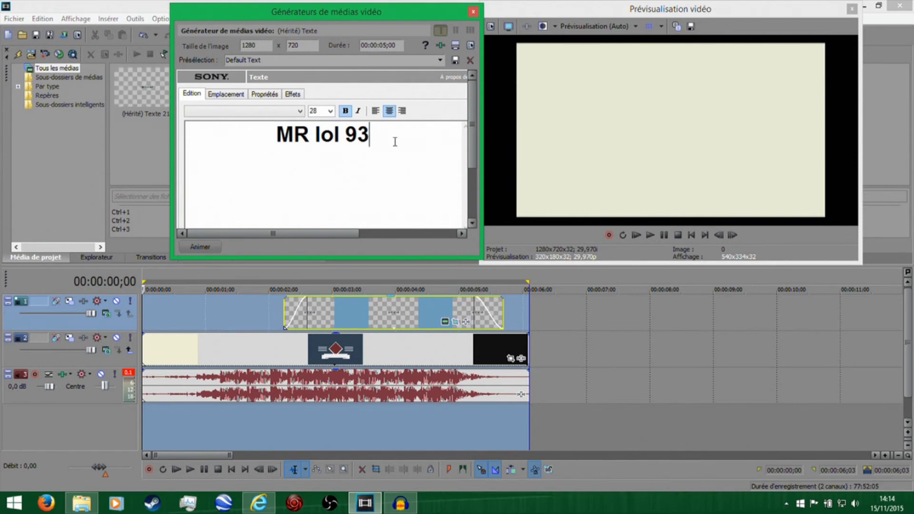
Step: Try italic formatting on the whole title text
drag(372, 135, 256, 139)
click(358, 111)
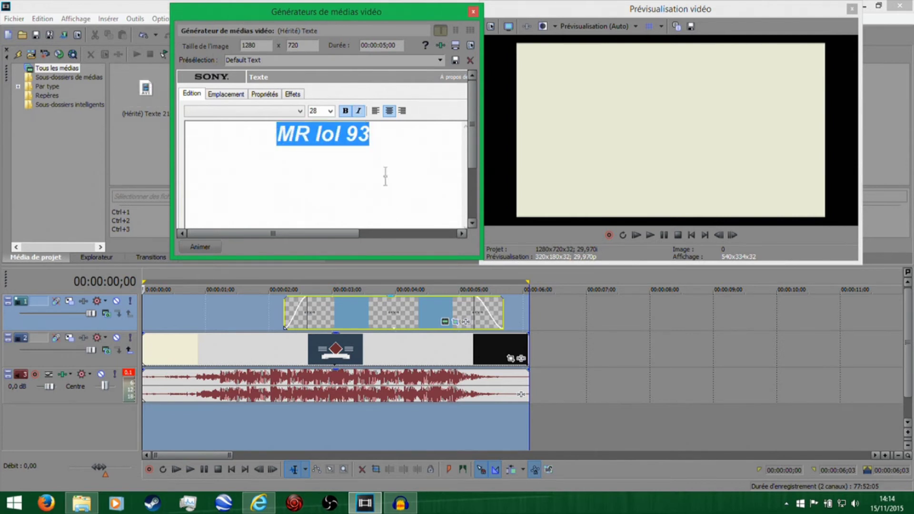
click(358, 110)
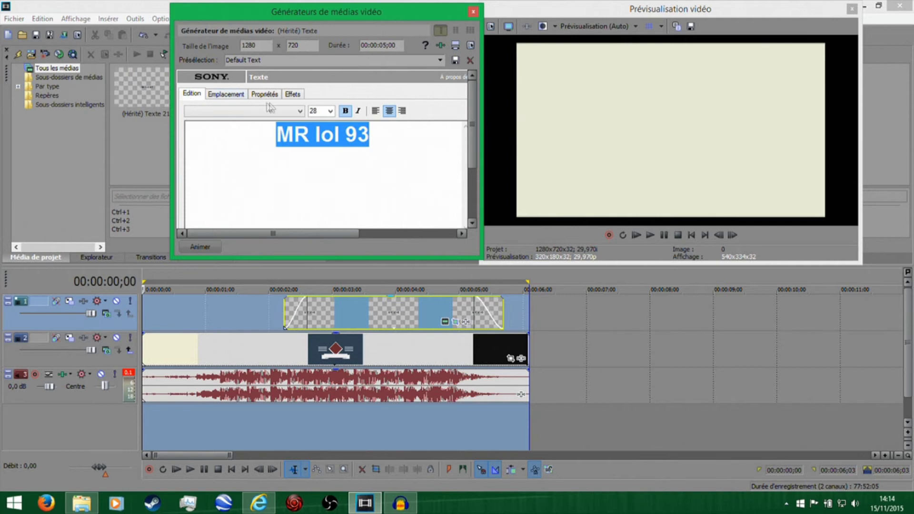
Step: Set the title's text colour to bright green (93, 255, 54) and close the media generator
click(231, 97)
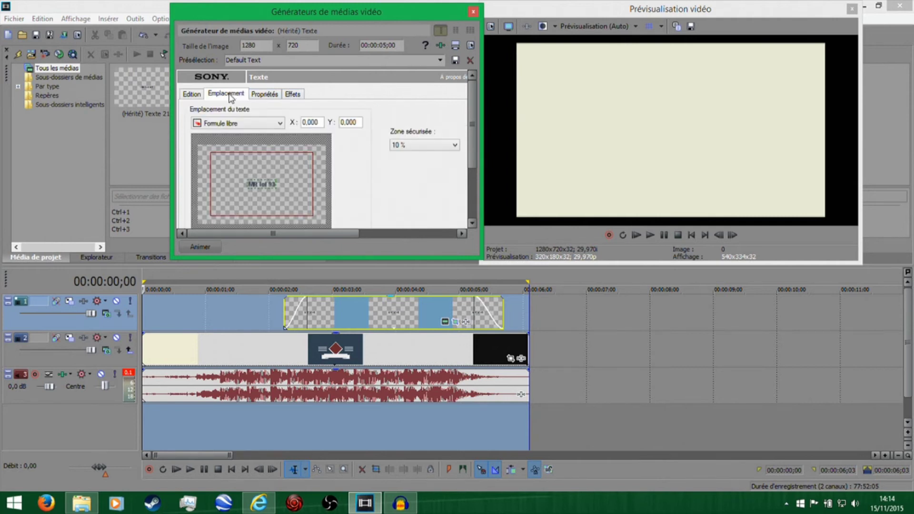
click(255, 97)
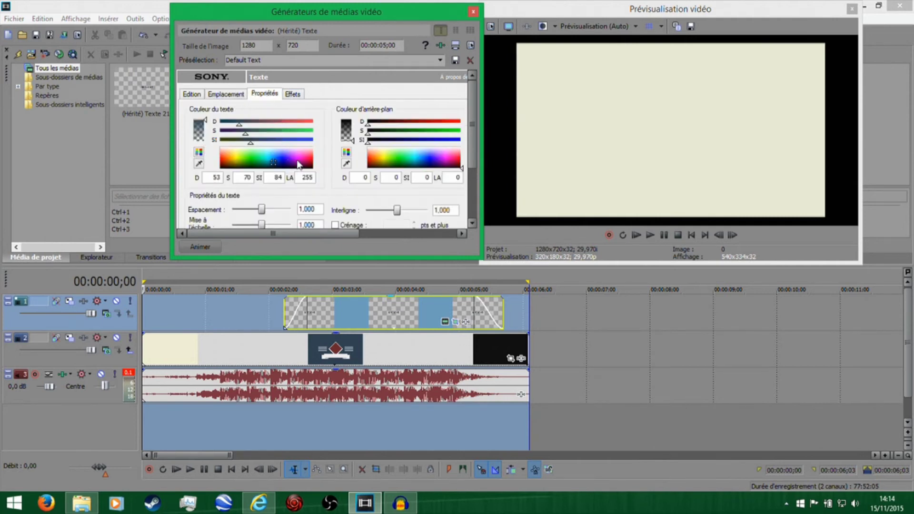
click(248, 156)
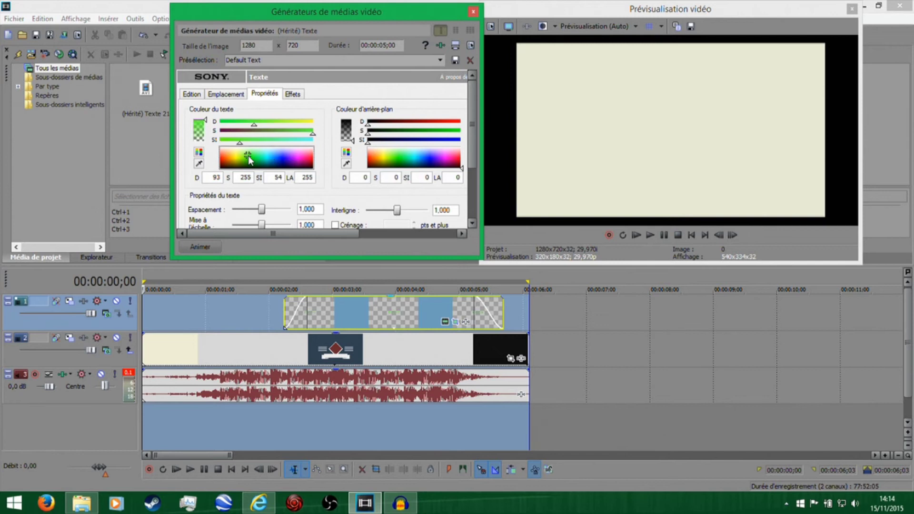
click(473, 11)
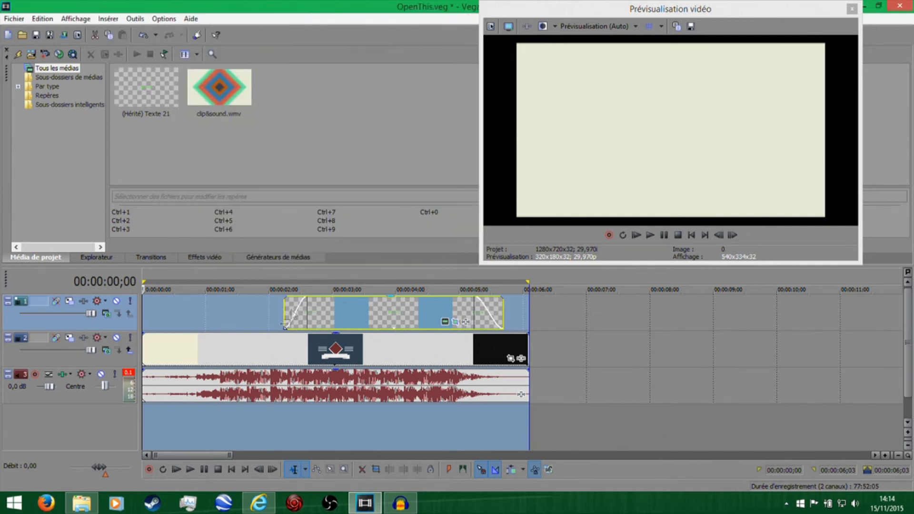
Step: Play the customized intro in the video preview, pause it, and return the playhead to the project start
click(648, 236)
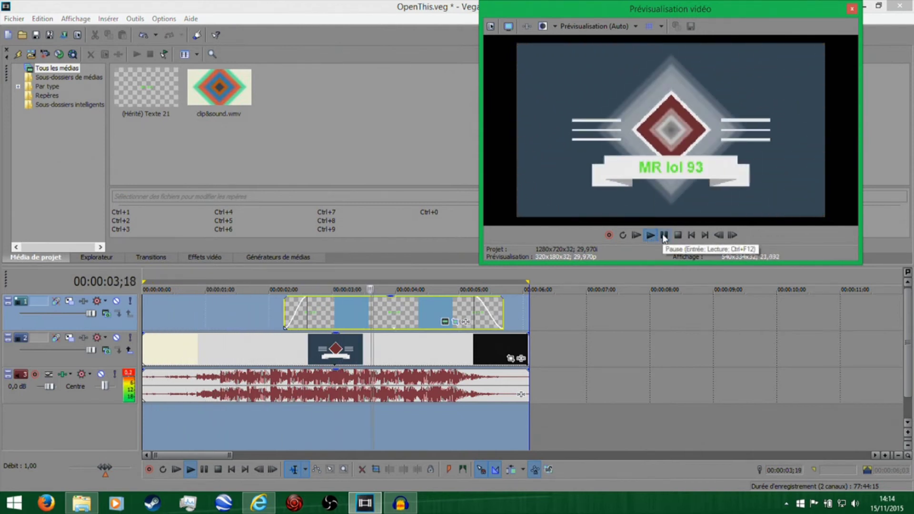
click(664, 236)
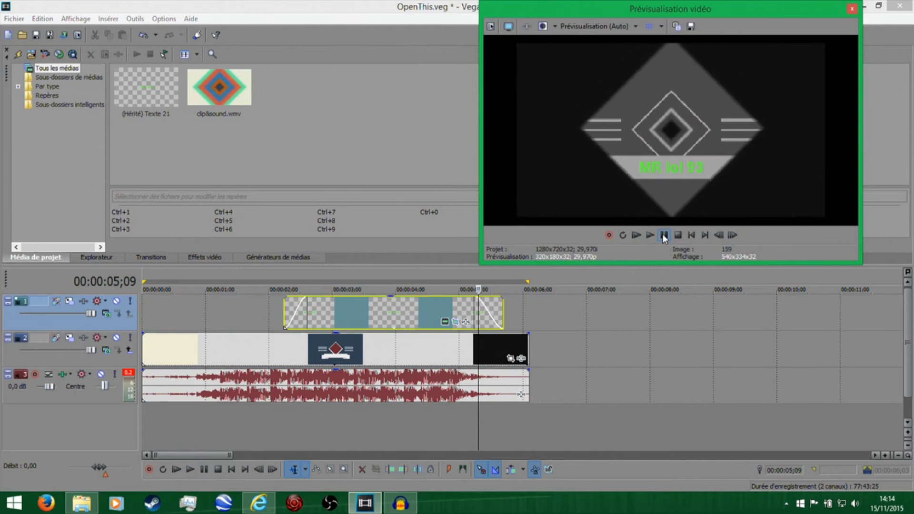
double_click(159, 425)
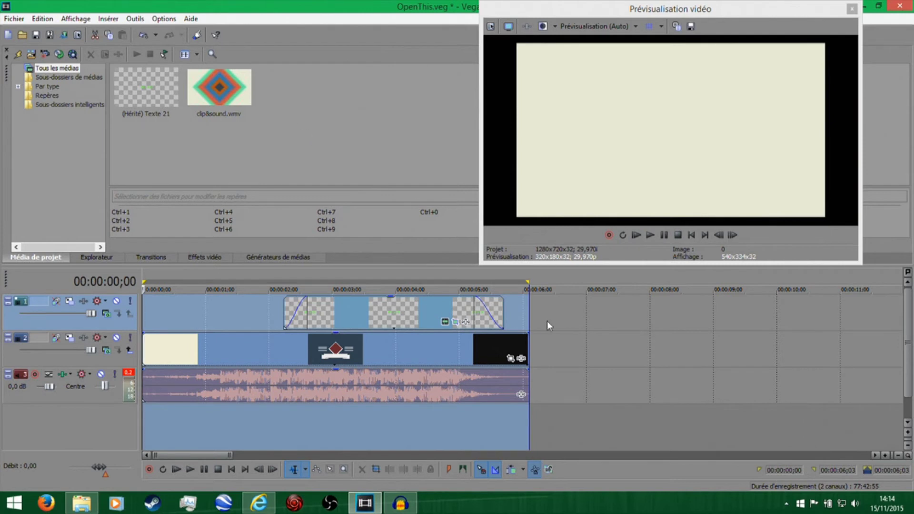
drag(529, 421, 143, 436)
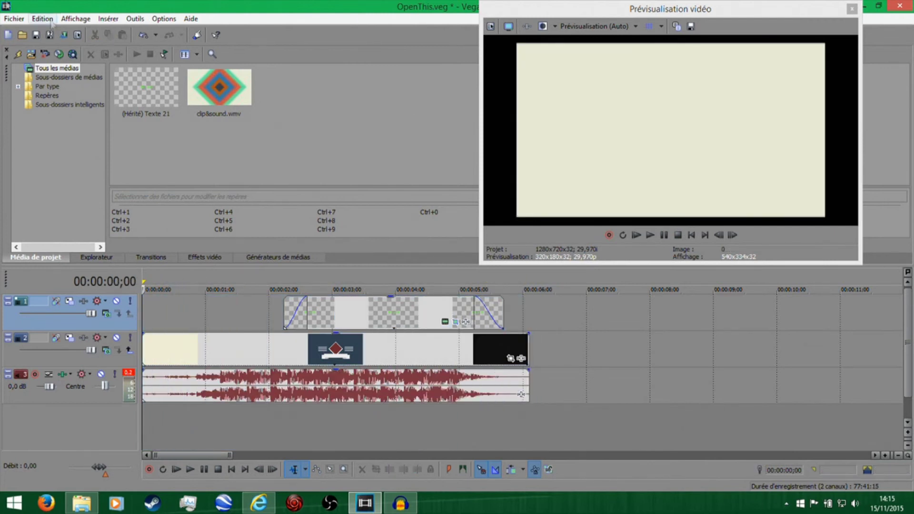
Step: Open the Rendre en tant que settings and turn off Afficher les favoris uniquement to list all output formats
click(14, 19)
key(Right)
mouse_move(9, 19)
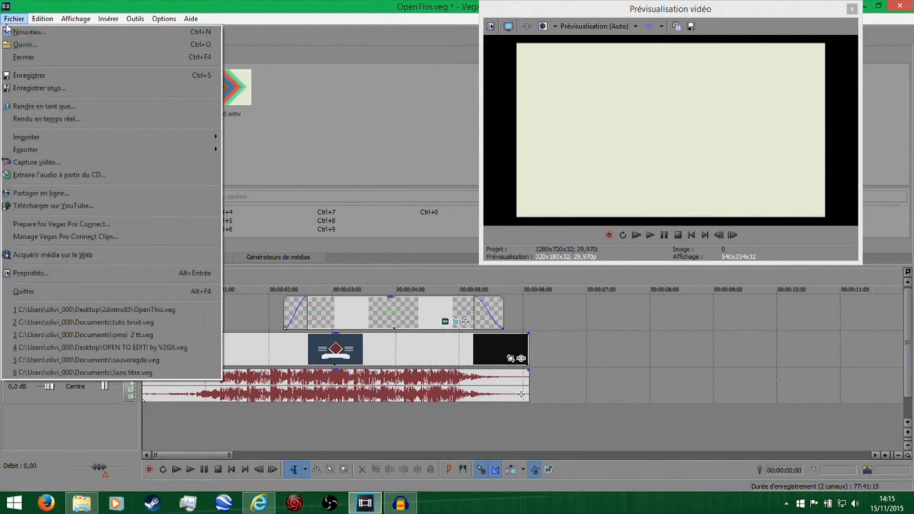
click(59, 106)
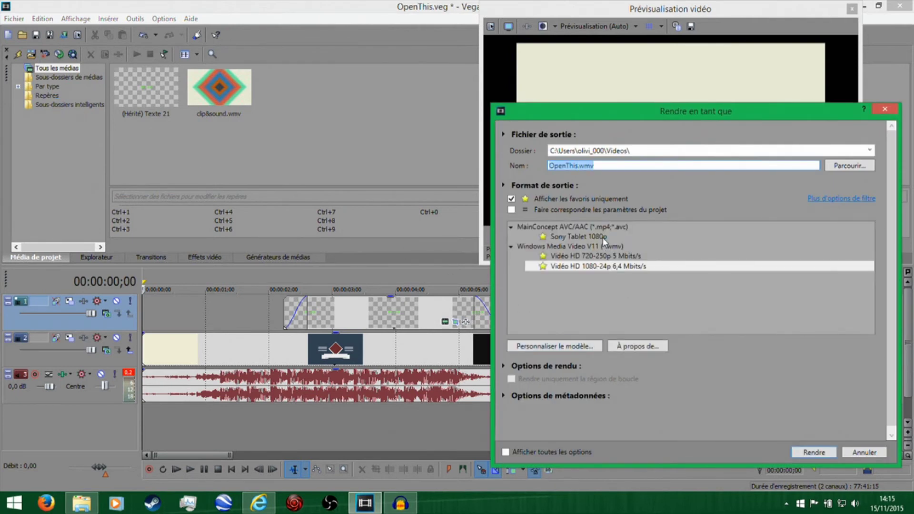
click(511, 199)
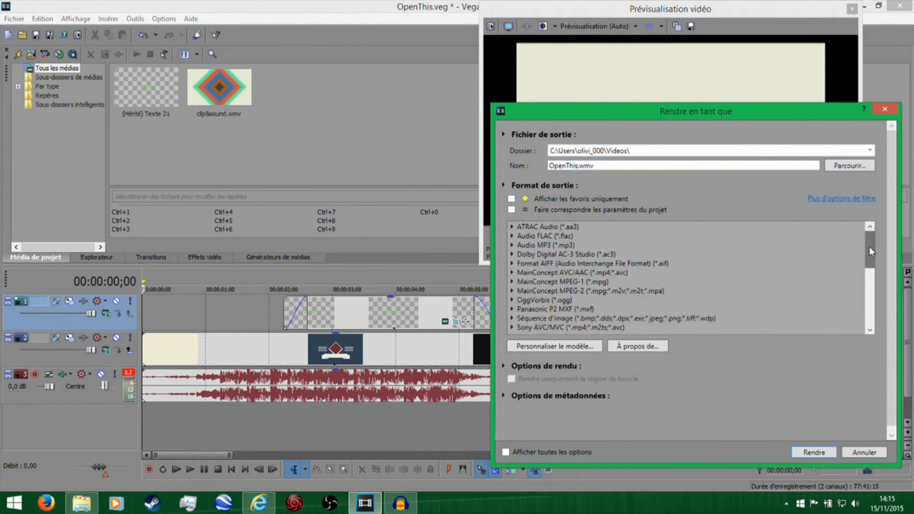
click(511, 199)
click(512, 199)
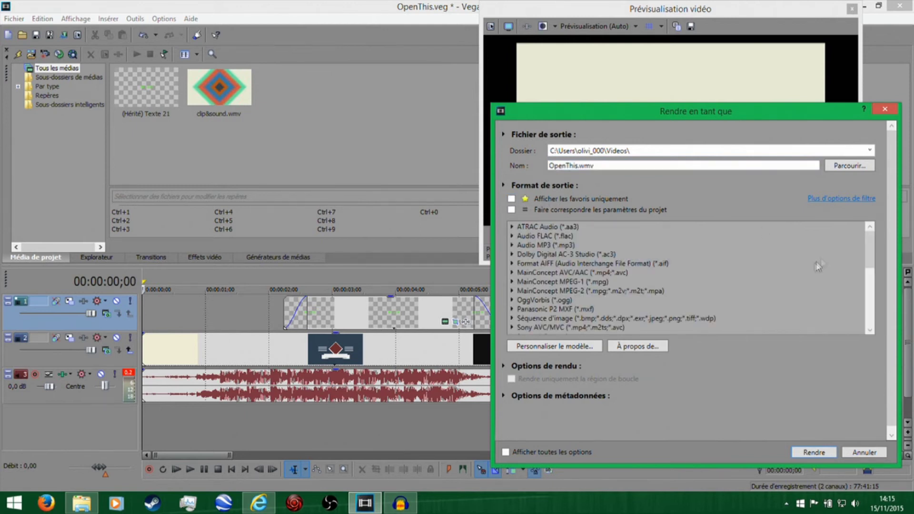
Step: Browse the output format list, expanding the Sony AVC/MVC and Sony XAVC / XAVC S templates and checking Windows Media Video V11
drag(866, 242, 862, 261)
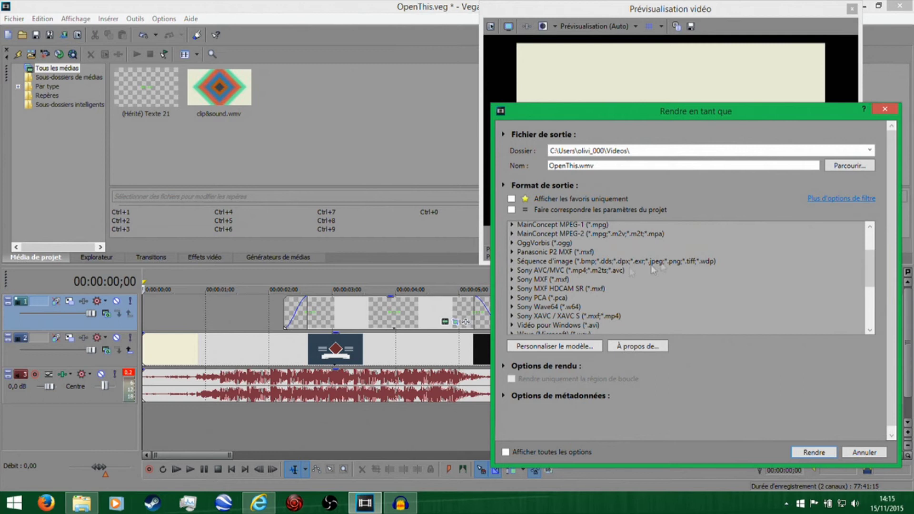
double_click(560, 272)
drag(870, 266, 859, 313)
click(557, 273)
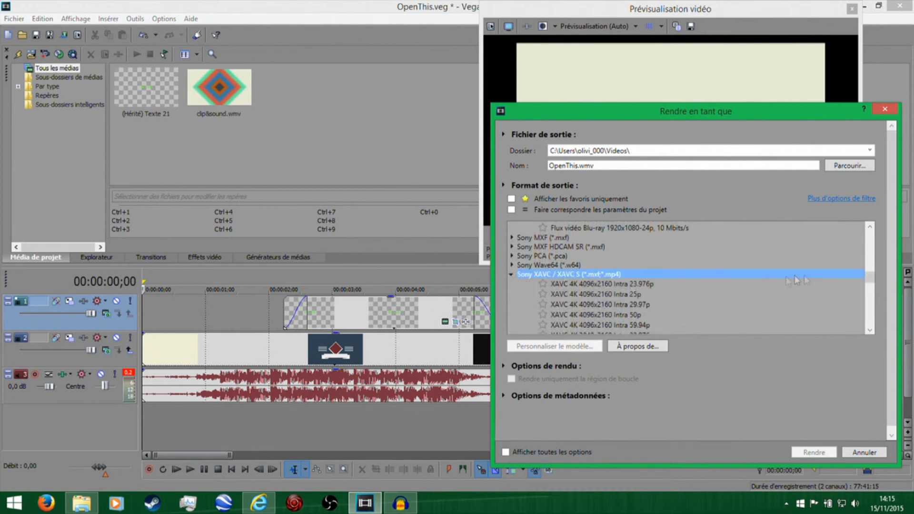
drag(863, 281, 867, 245)
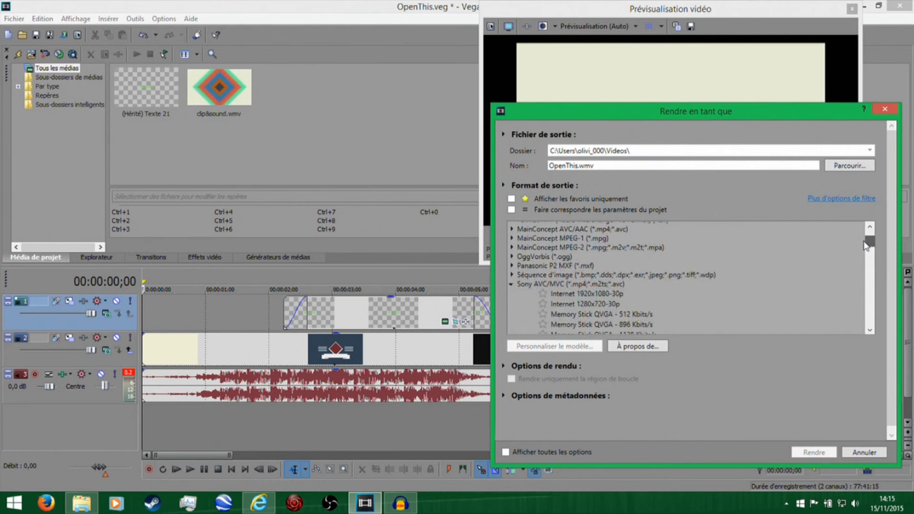
drag(866, 244, 867, 248)
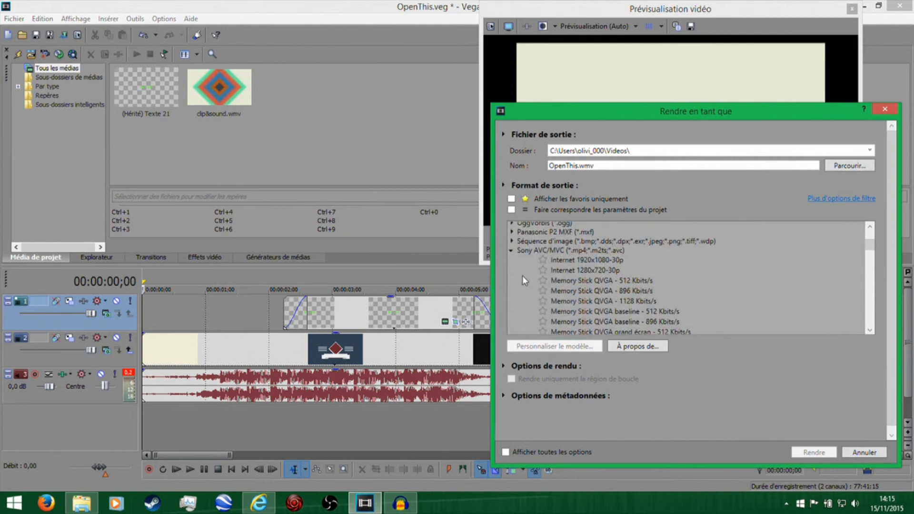
drag(863, 253, 870, 332)
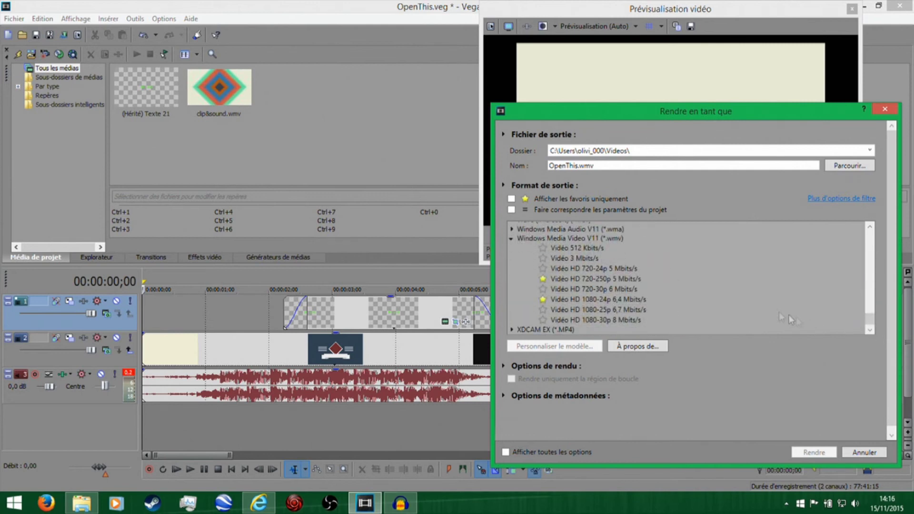
Step: Limit the output formats to favourites and select the Sony Tablet 1080p template
click(511, 199)
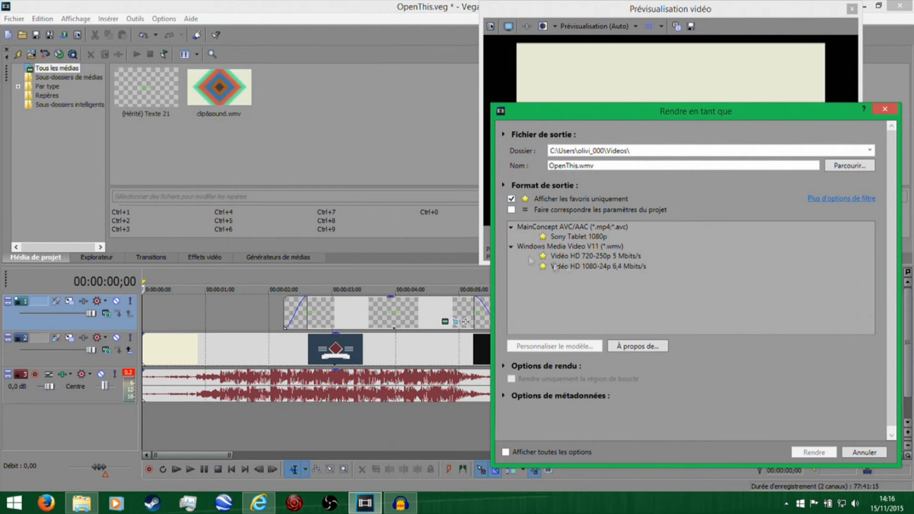
click(564, 235)
key(Down)
key(Down)
key(Down)
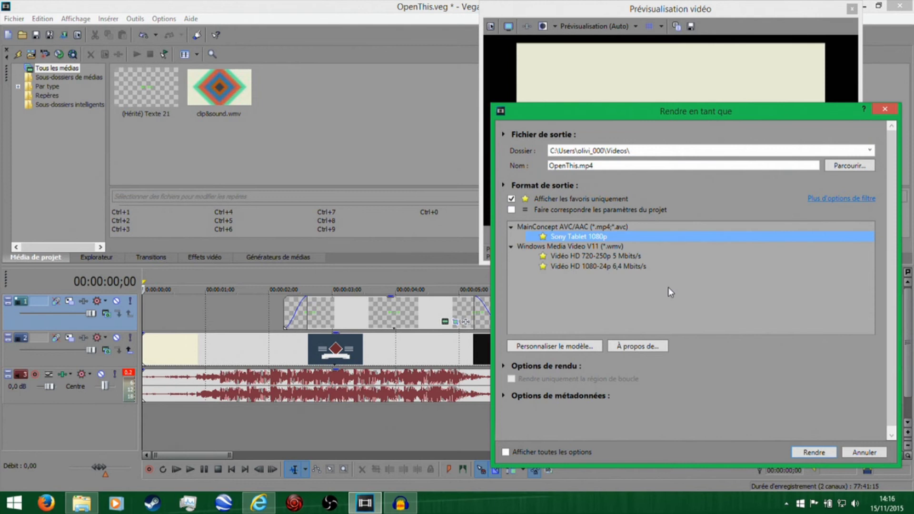
Step: Turn off Afficher les favoris uniquement and browse the MainConcept AVC/AAC templates
click(510, 227)
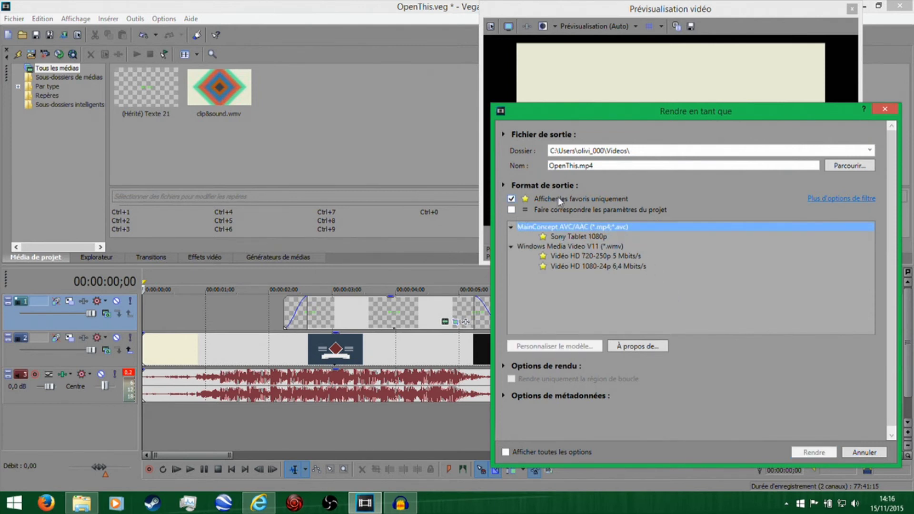
click(512, 199)
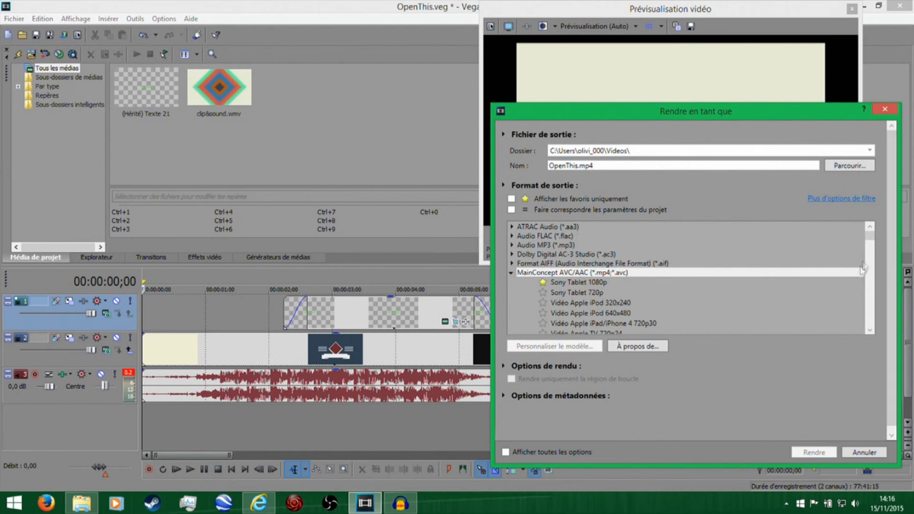
click(511, 272)
click(513, 272)
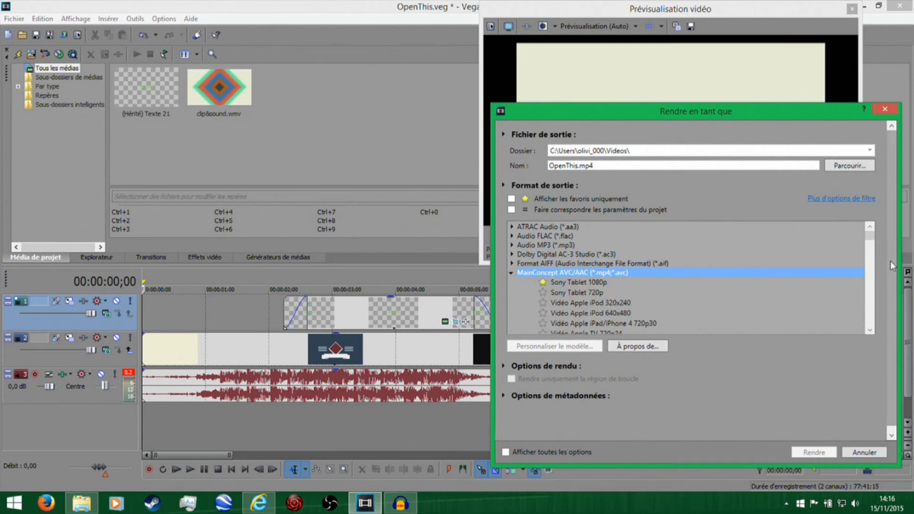
drag(873, 238, 871, 250)
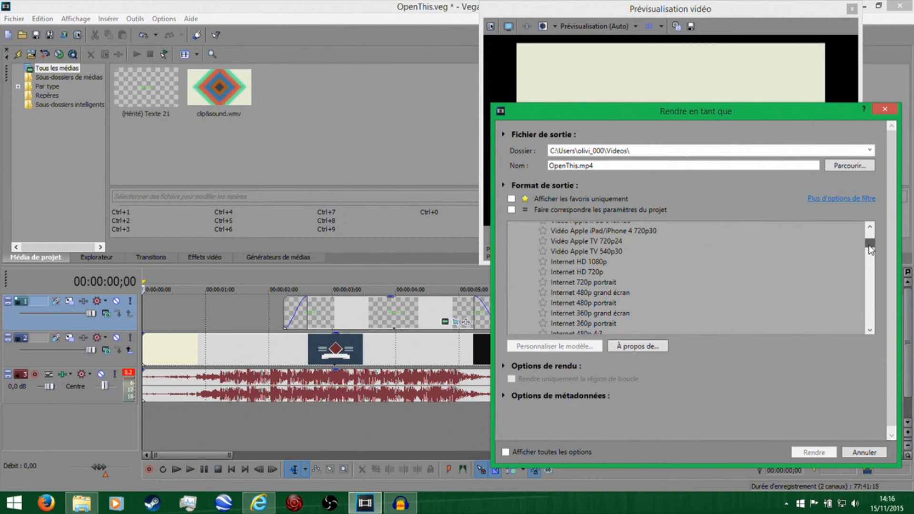
drag(871, 250, 855, 228)
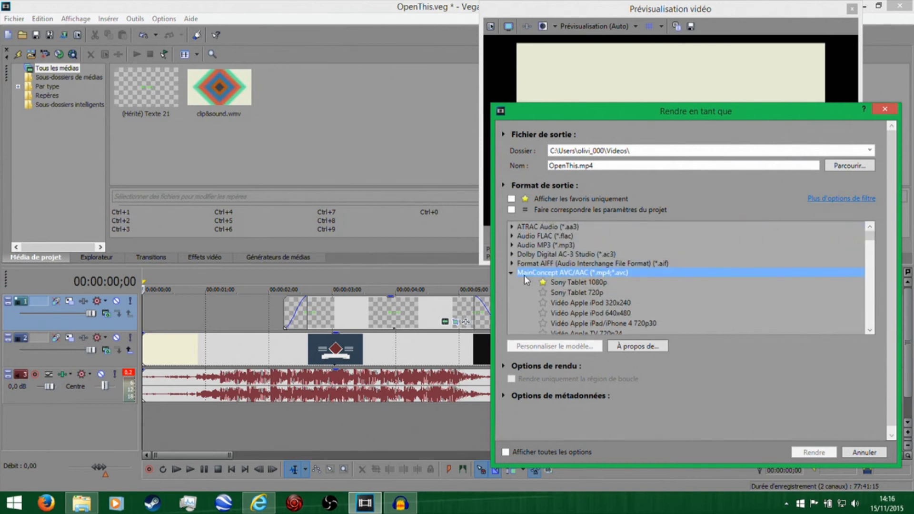
Step: Show only favourite formats again, choose Sony Tablet 1080p under MainConcept AVC/AAC, and render the project as OpenThis.mp4
click(512, 199)
click(585, 236)
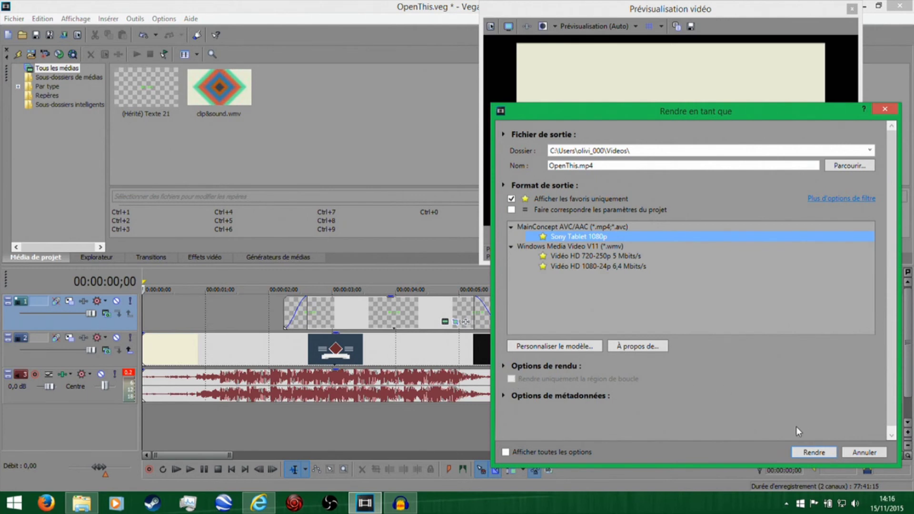
click(818, 451)
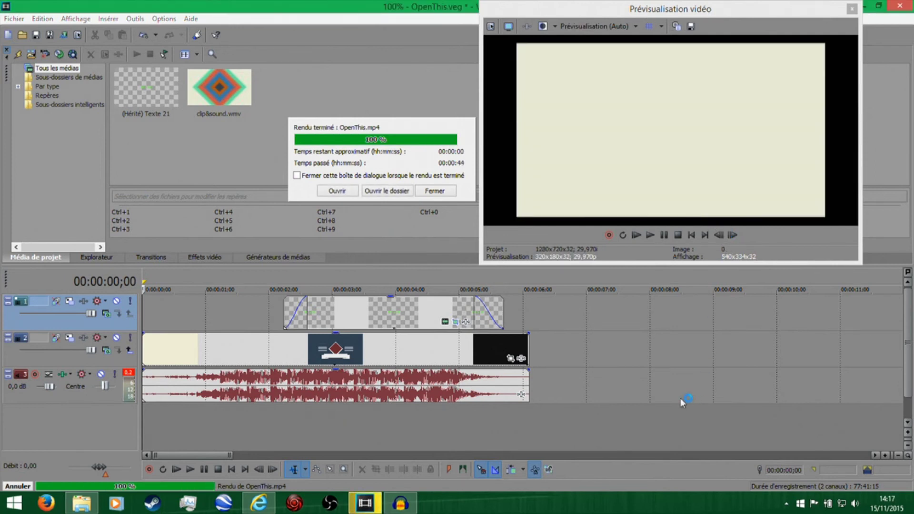
Step: Open the folder containing the finished render and rename the OpenThis video as intro 3
click(372, 192)
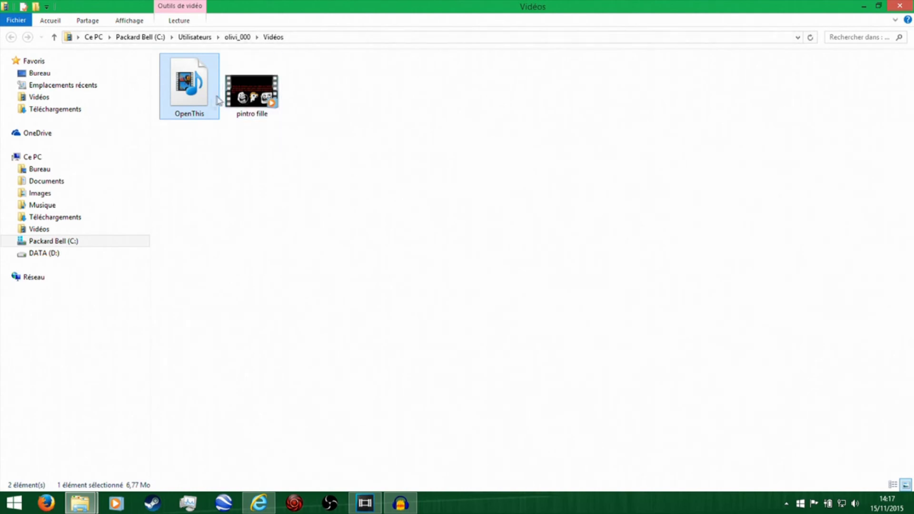
drag(190, 93, 339, 139)
click(339, 140)
click(211, 116)
click(202, 117)
text(intro 3)
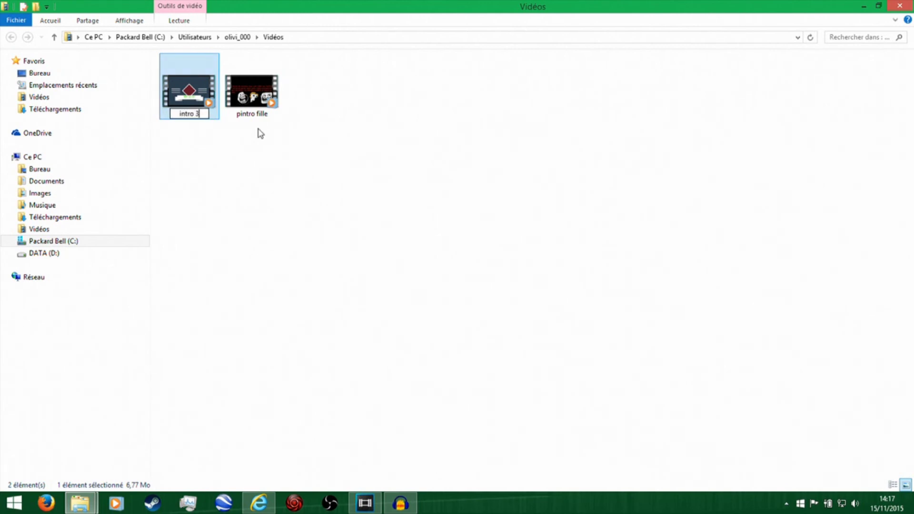
key(Return)
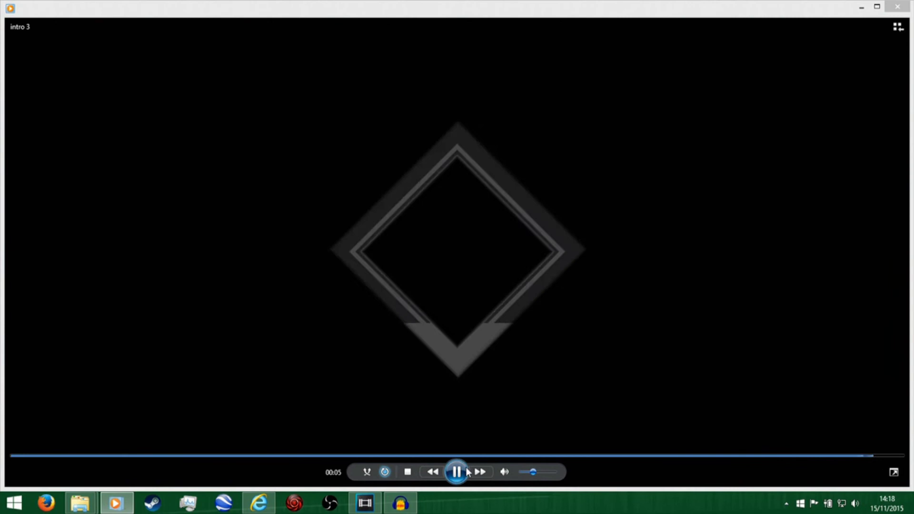
Step: Close the intro 3 video playback and minimize the Vidéos folder and Vegas Pro windows
click(898, 6)
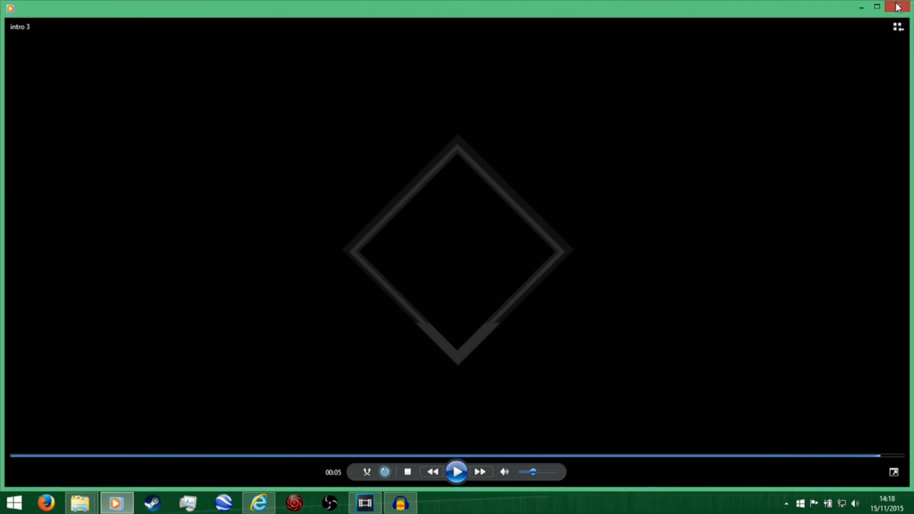
click(401, 137)
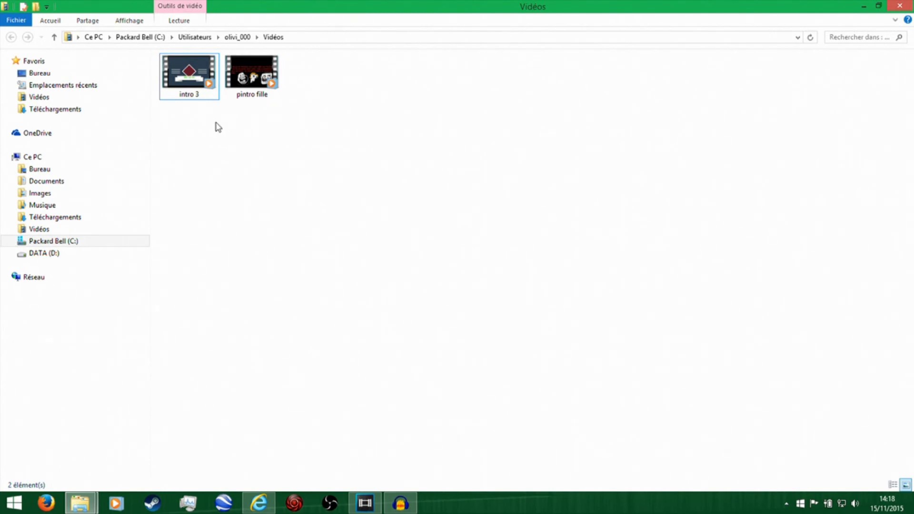
click(863, 5)
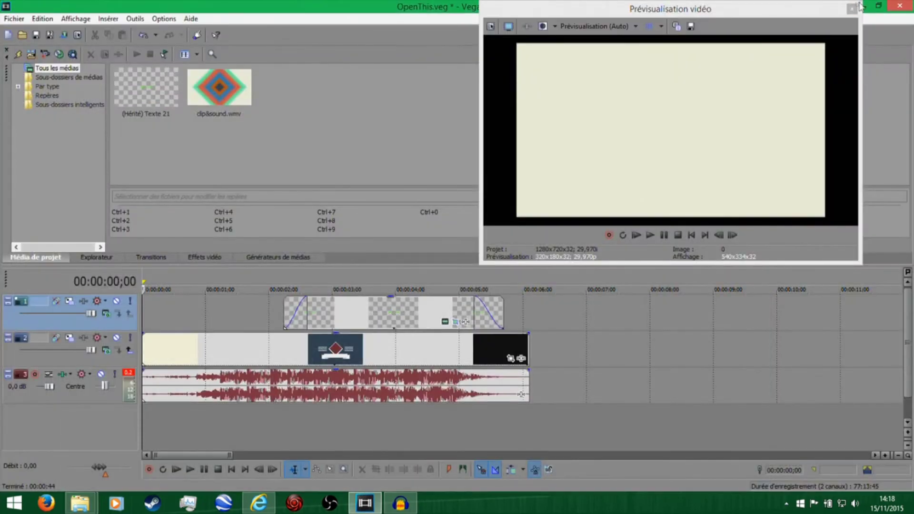
click(861, 6)
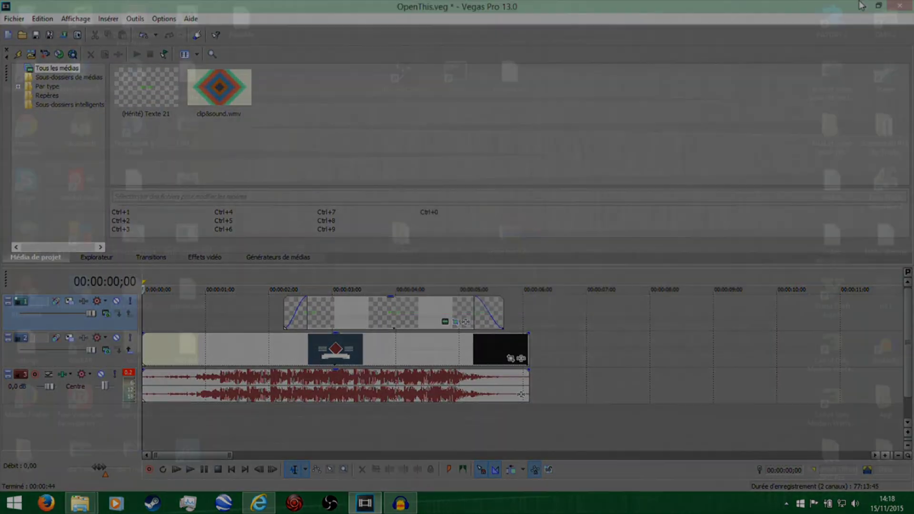